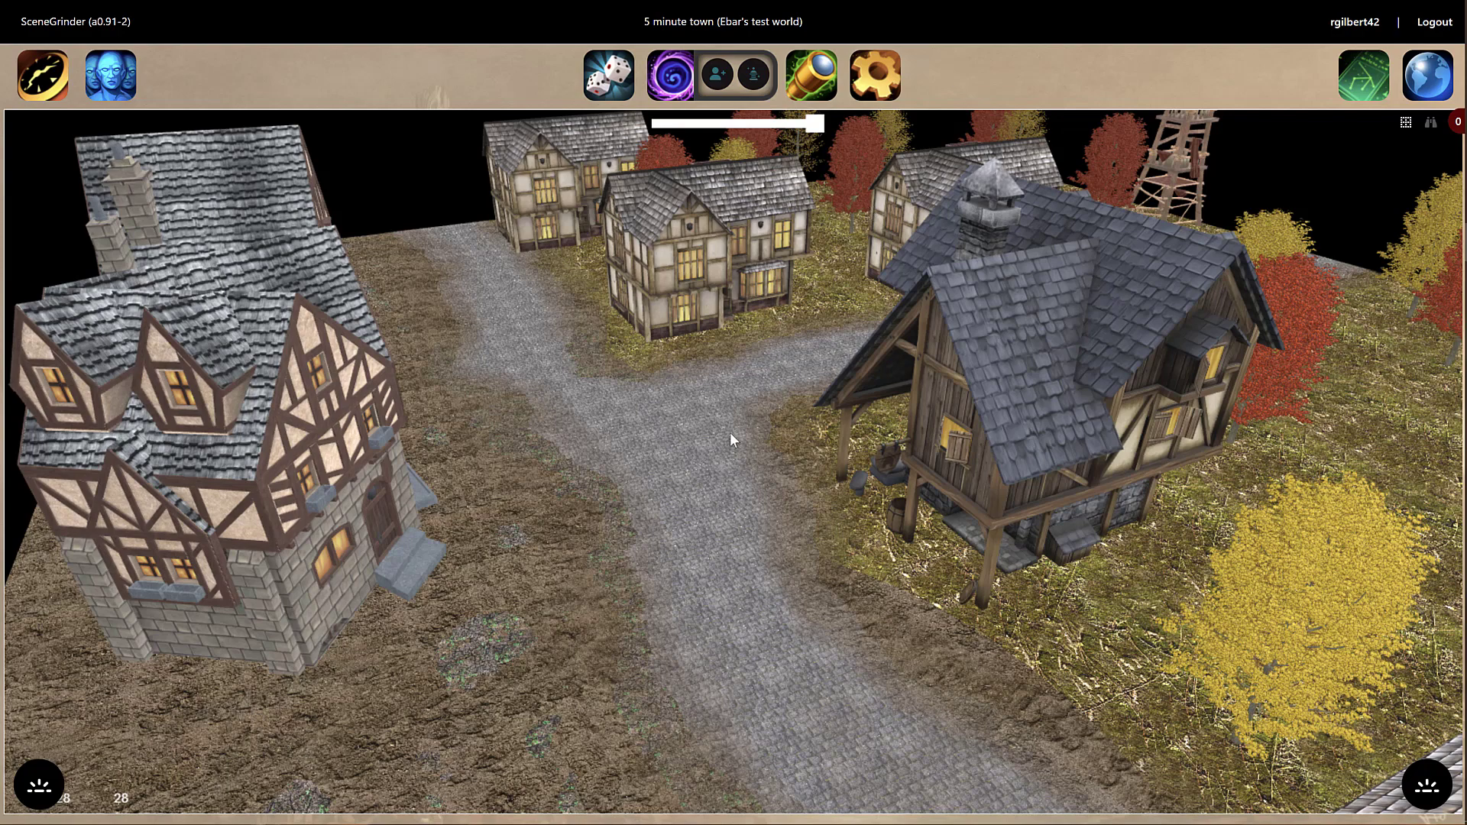
- Summon Alessia and Brakesiu from the Gel's Heroes group at a marked spot on the cobbled road junction
{"action": "left_click", "coordinate": [654, 471]}
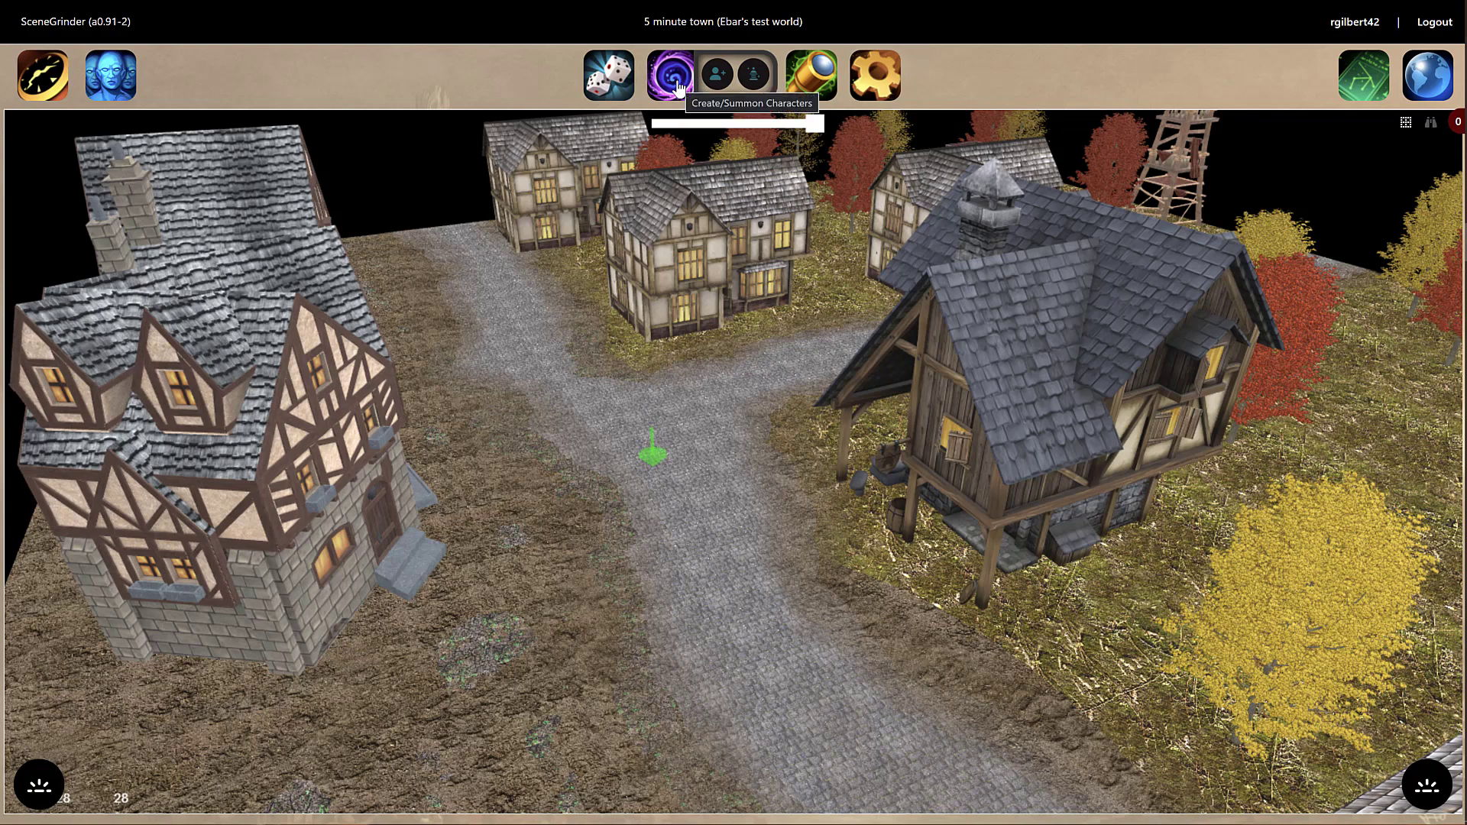
{"action": "left_click", "coordinate": [755, 76]}
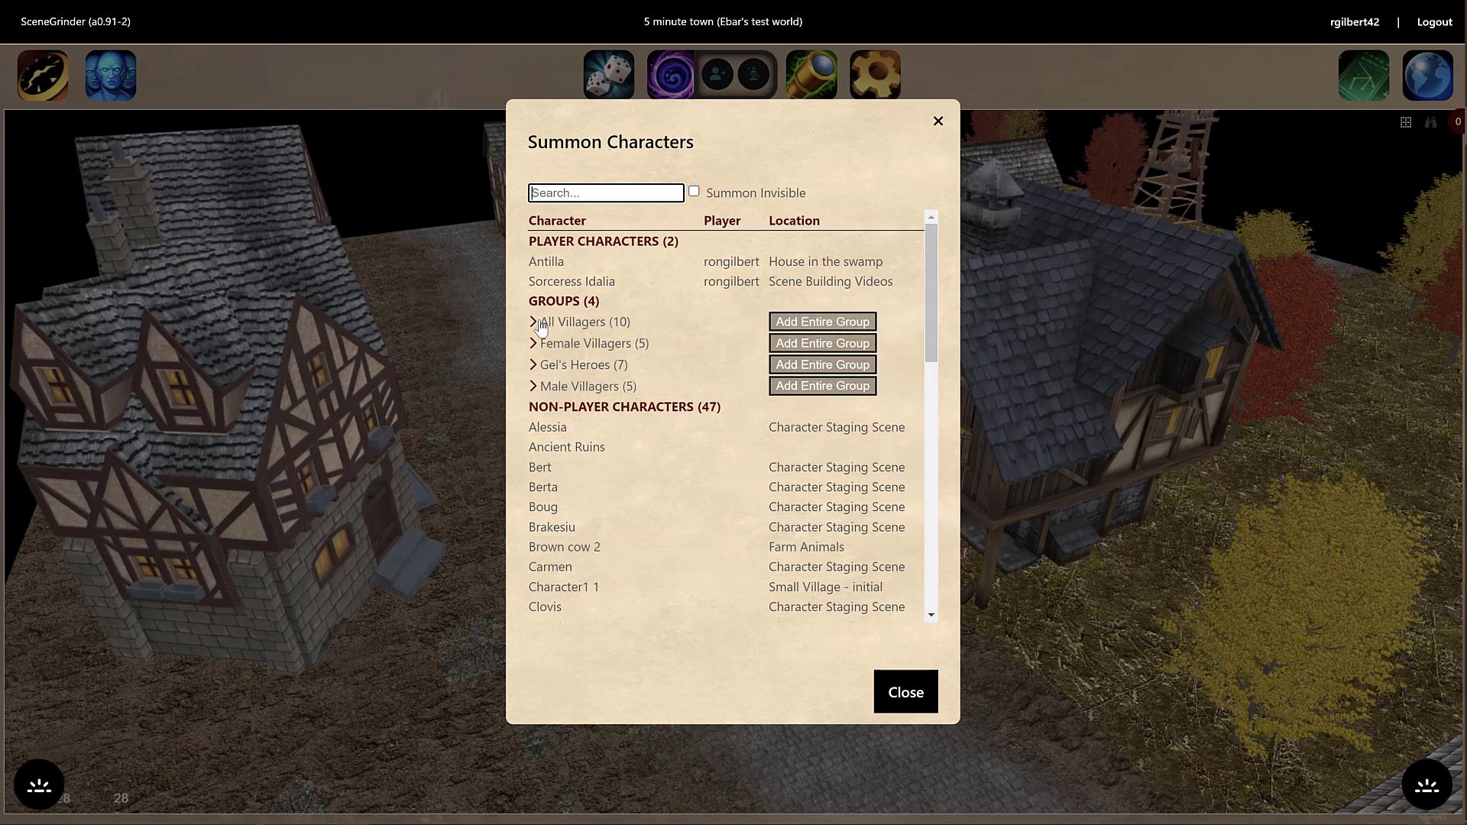
{"action": "left_click", "coordinate": [548, 363]}
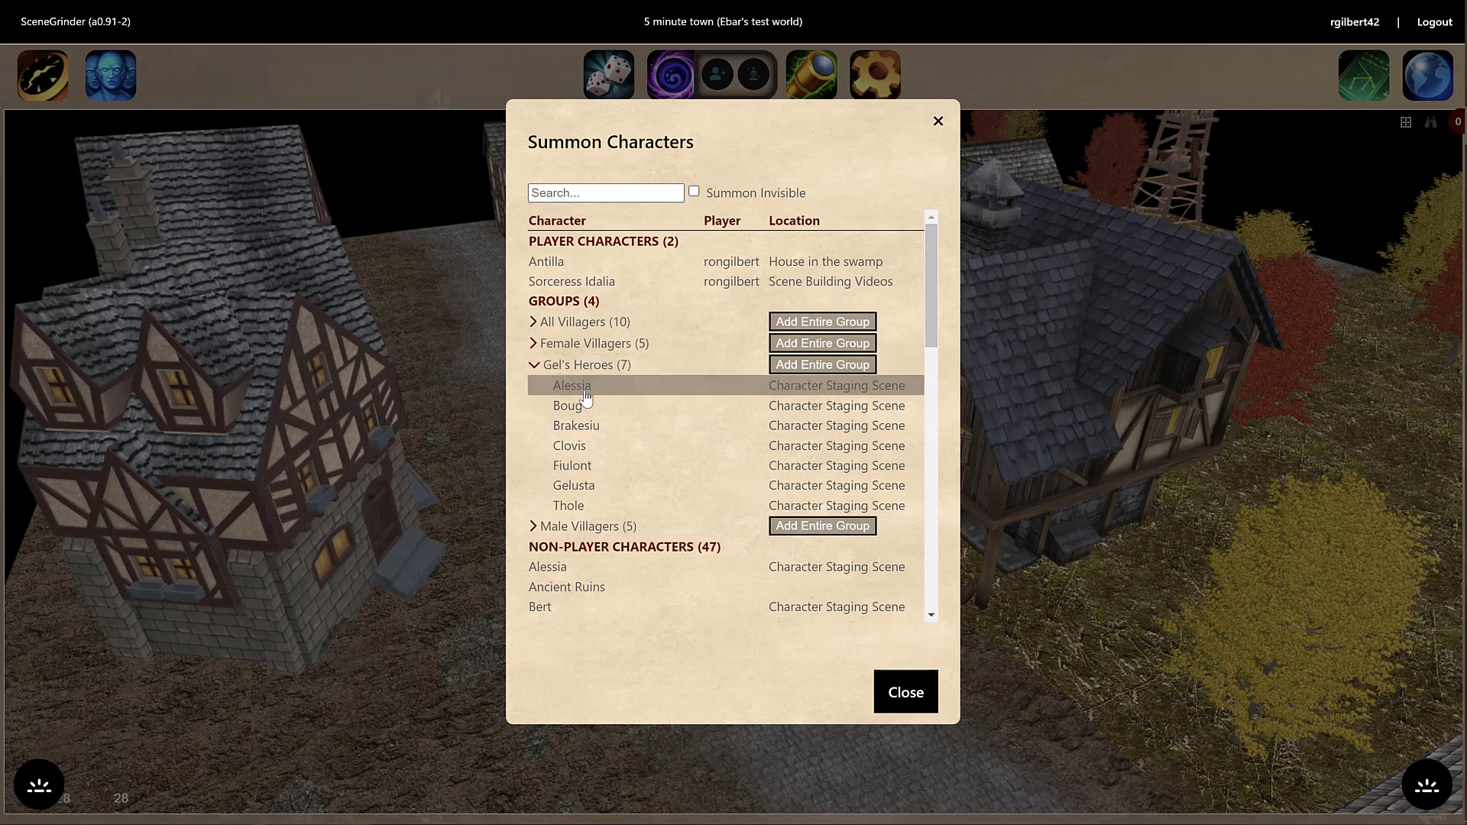
{"action": "left_click", "coordinate": [587, 390]}
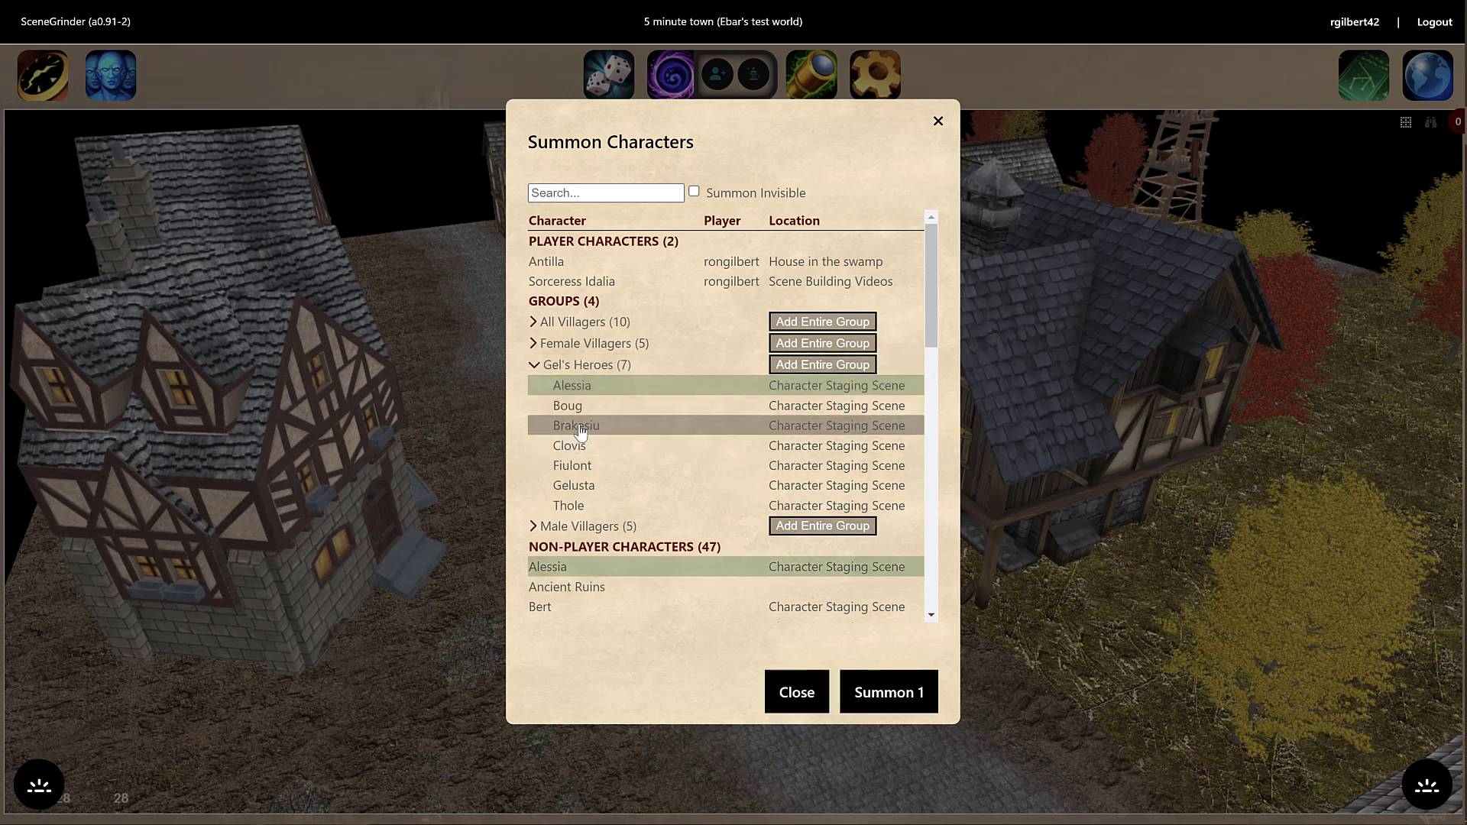
{"action": "left_click", "coordinate": [587, 431]}
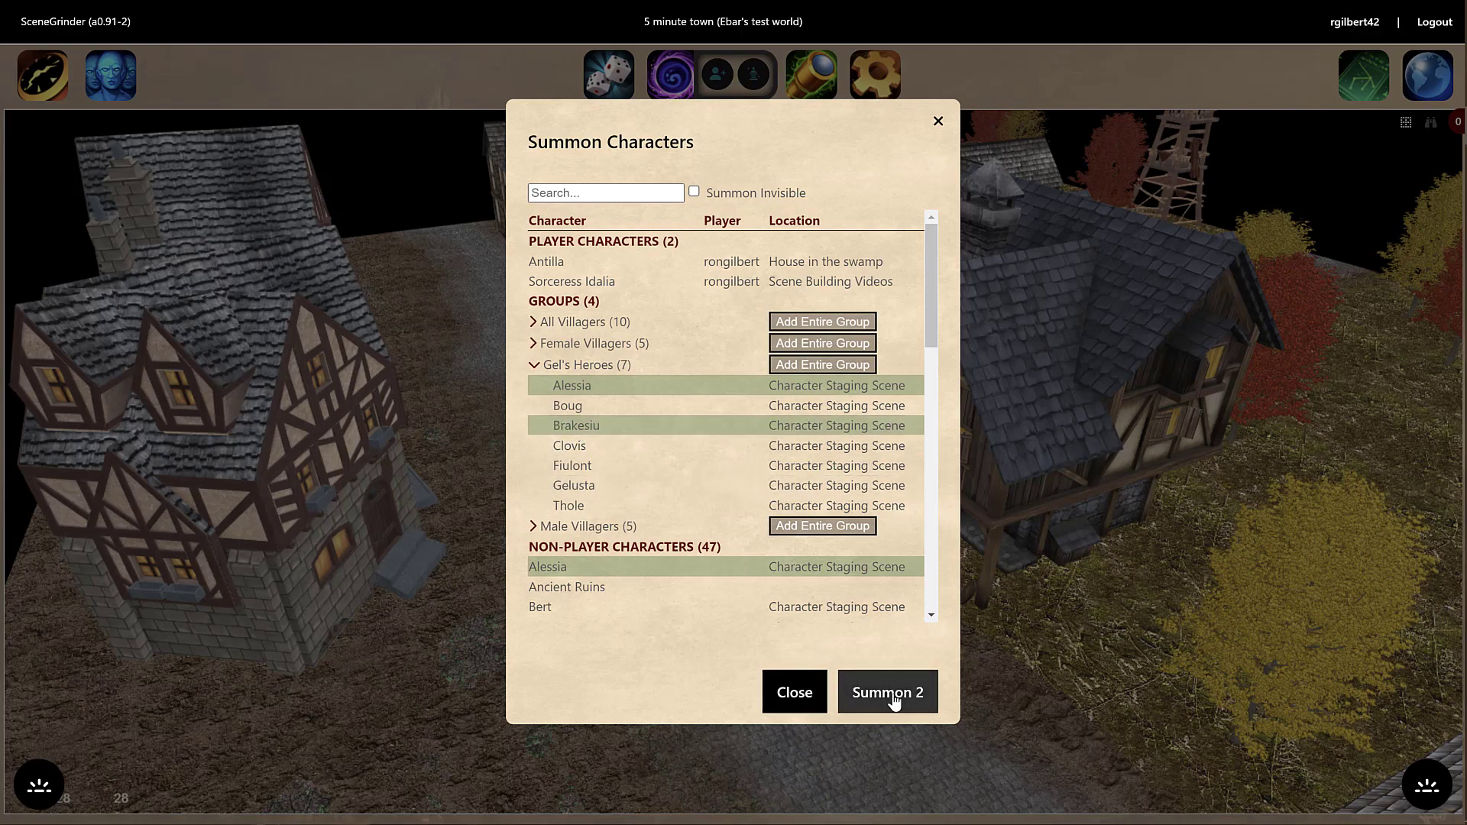
{"action": "left_click", "coordinate": [890, 693]}
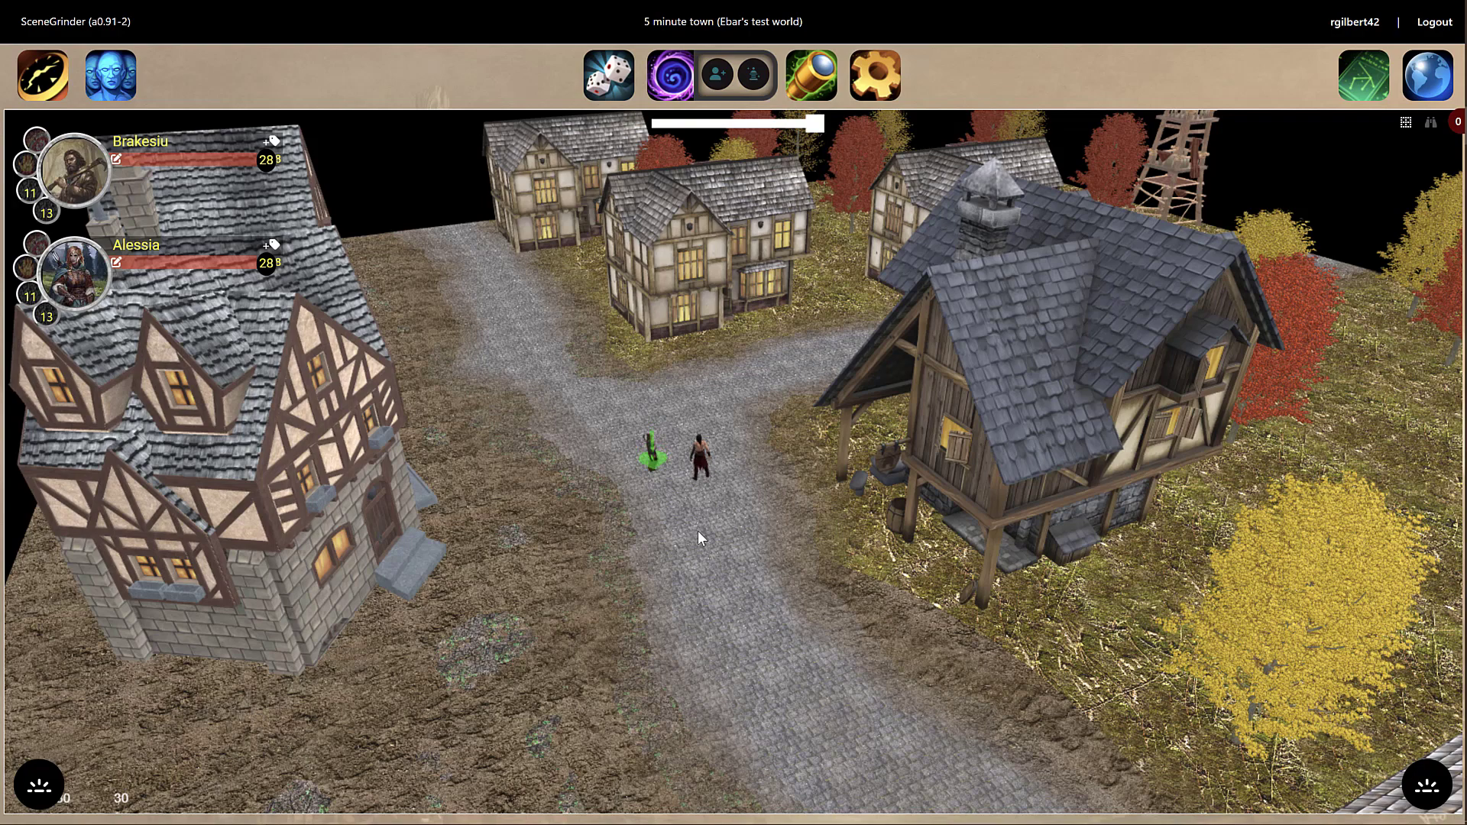
- Mark a new placement spot on the road in front of the two summoned characters and open character creation
{"action": "left_click", "coordinate": [659, 622]}
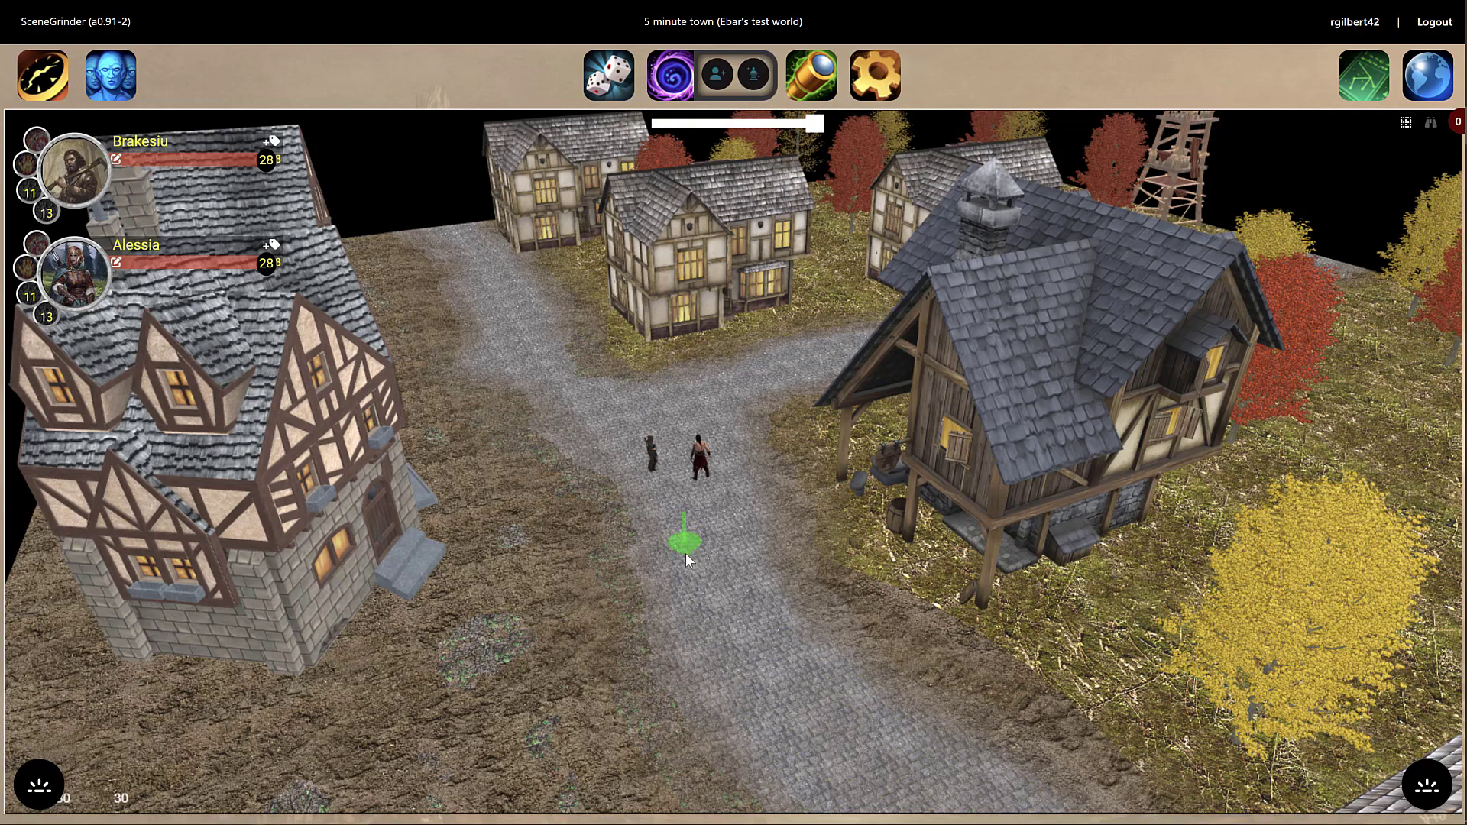
{"action": "left_click", "coordinate": [717, 76]}
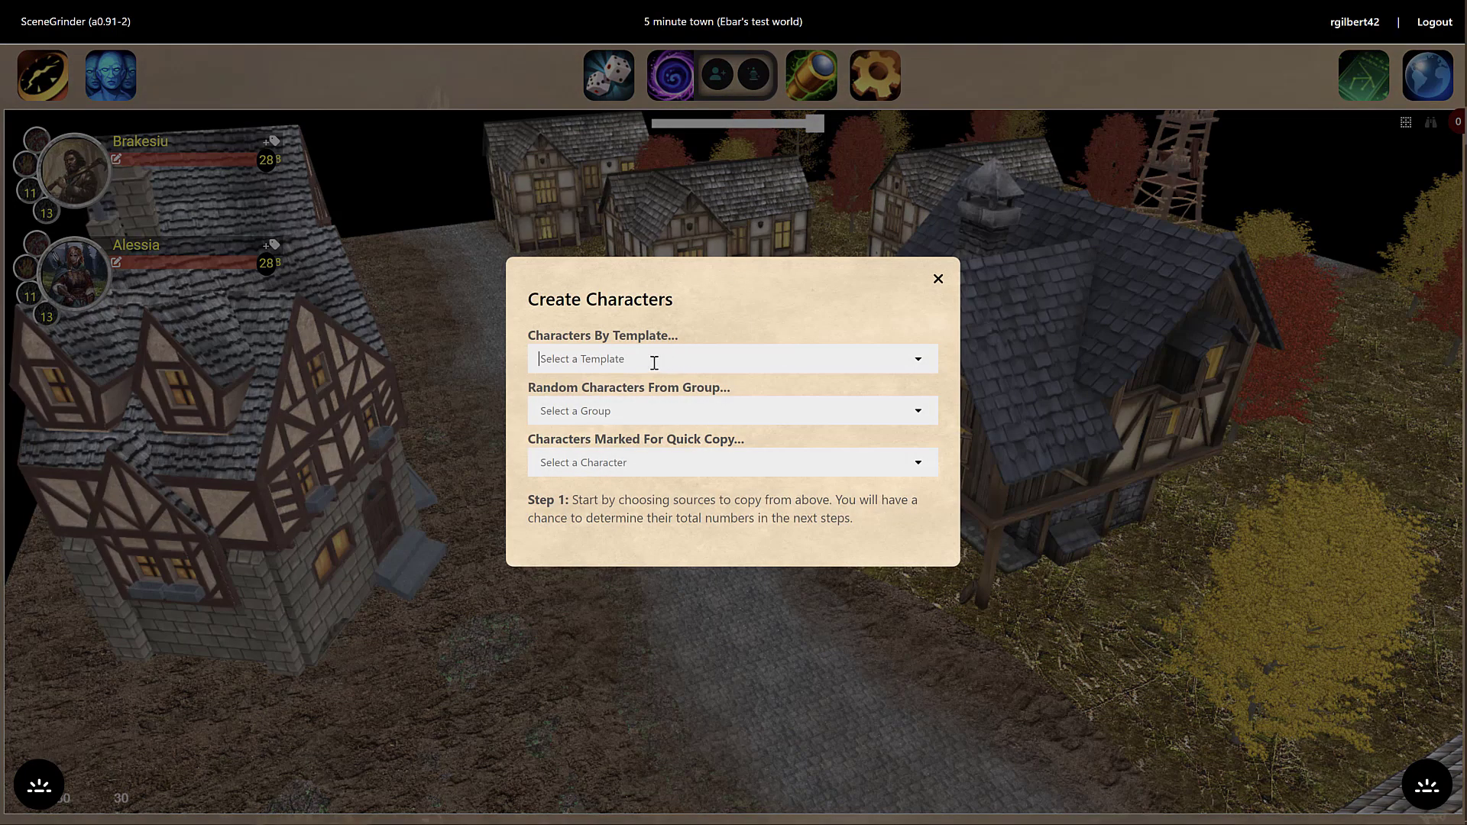
- Examine the available templates, random character groups and quick-copy characters offered as sources for new characters
{"action": "left_click", "coordinate": [916, 364]}
{"action": "left_click", "coordinate": [916, 364]}
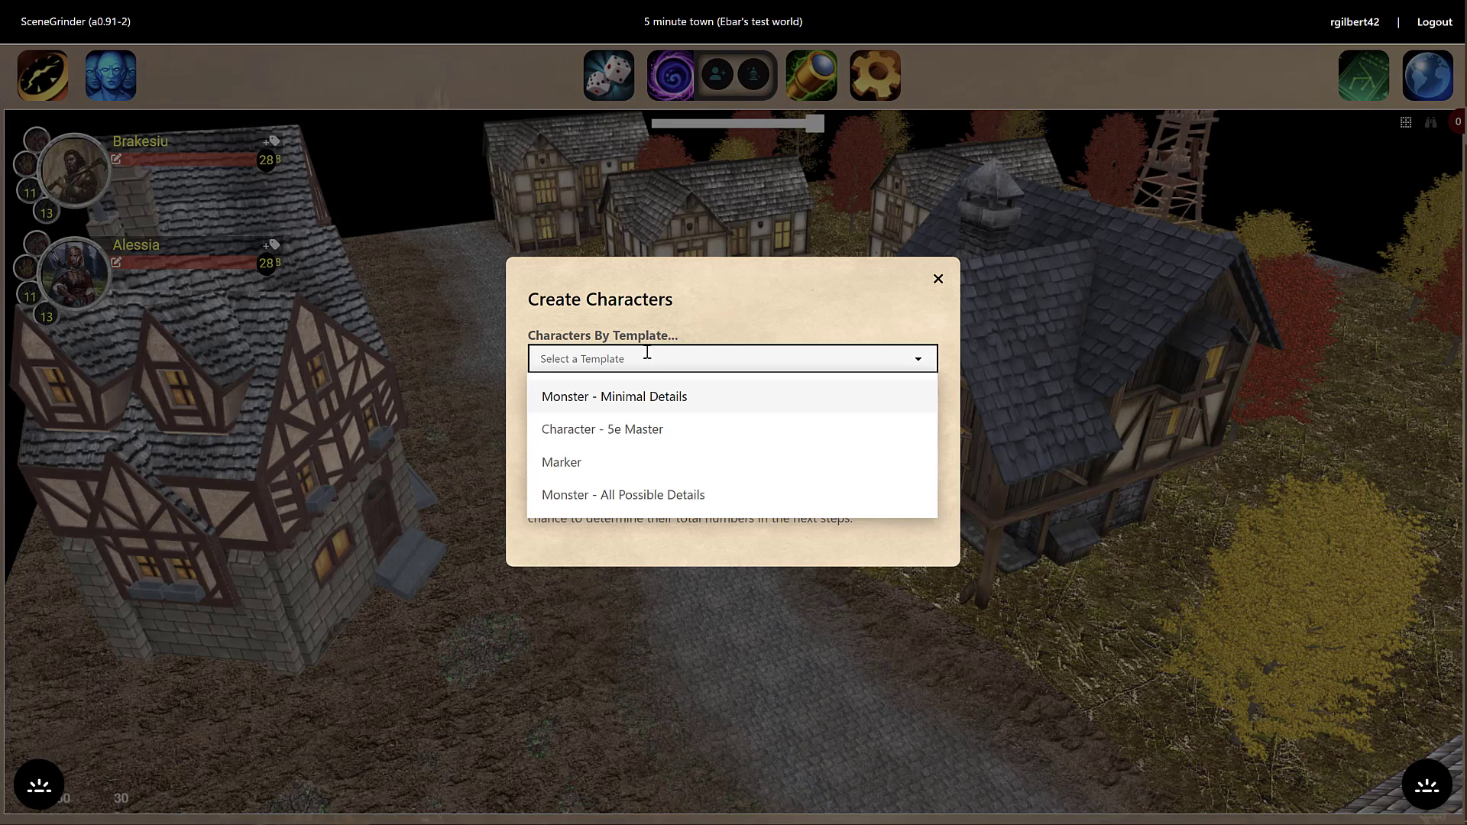
{"action": "left_click", "coordinate": [714, 321]}
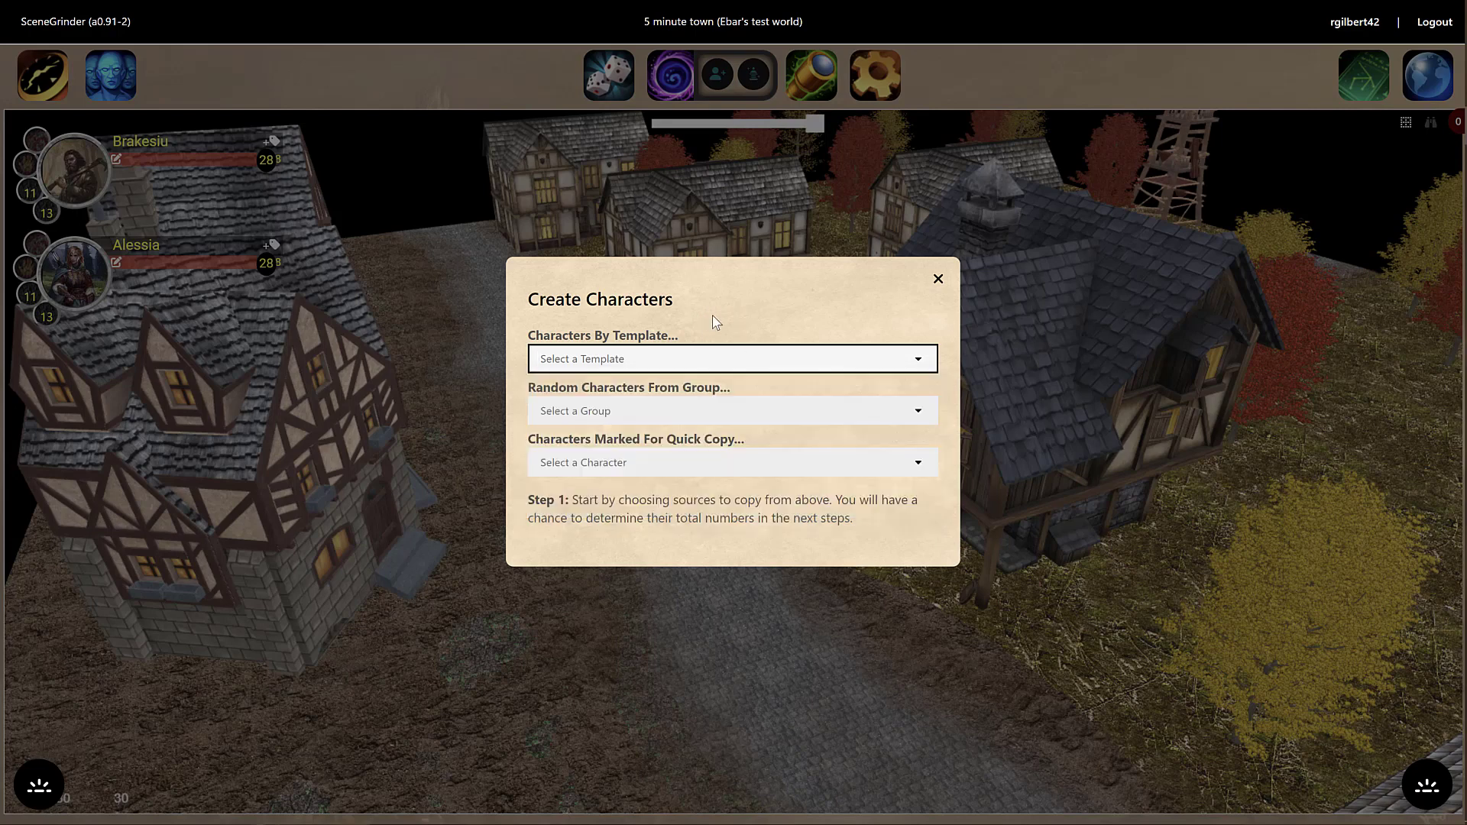
{"action": "left_click", "coordinate": [628, 410]}
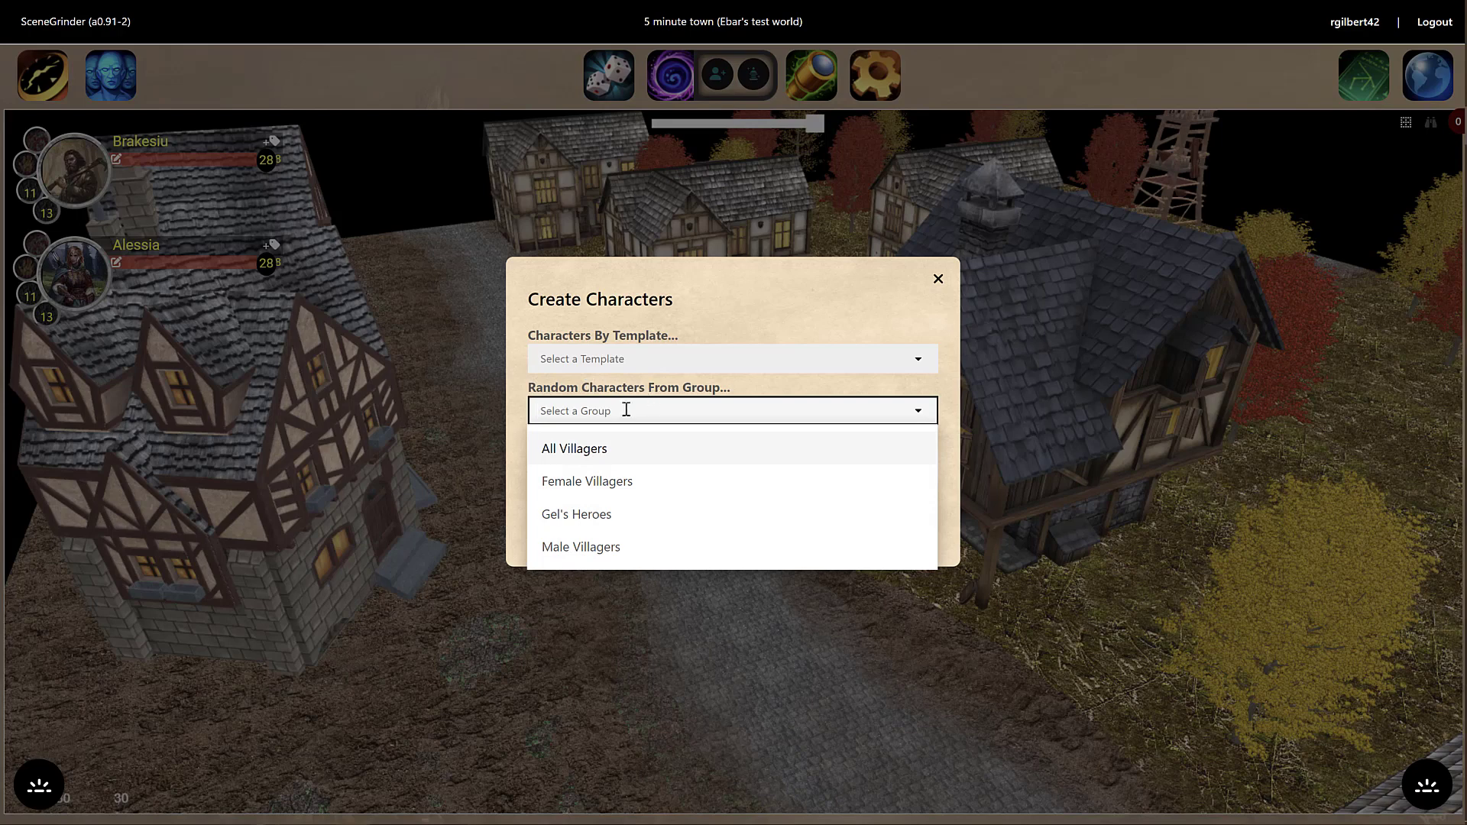
{"action": "left_click", "coordinate": [730, 317]}
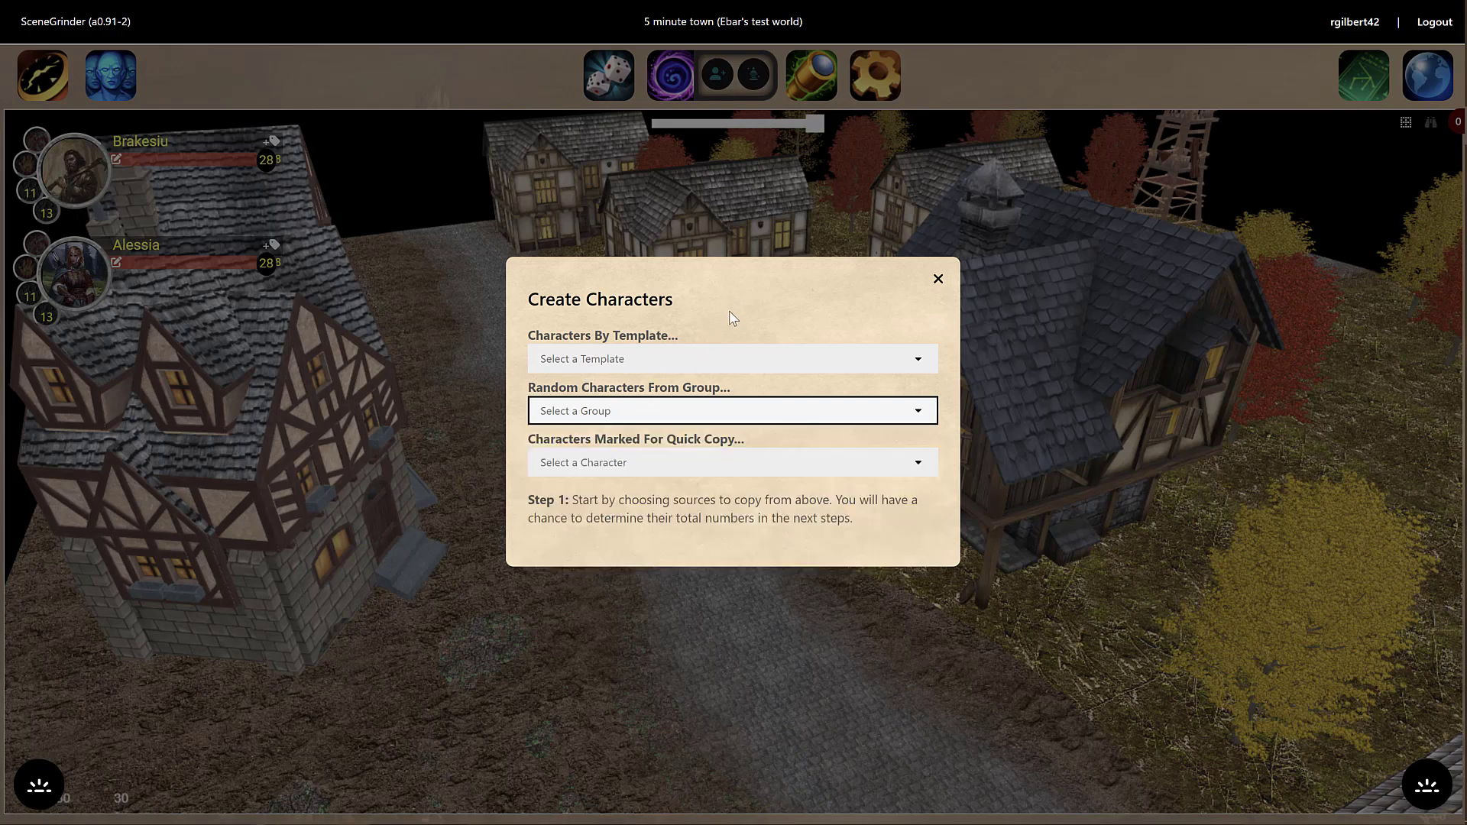
{"action": "left_click", "coordinate": [633, 461]}
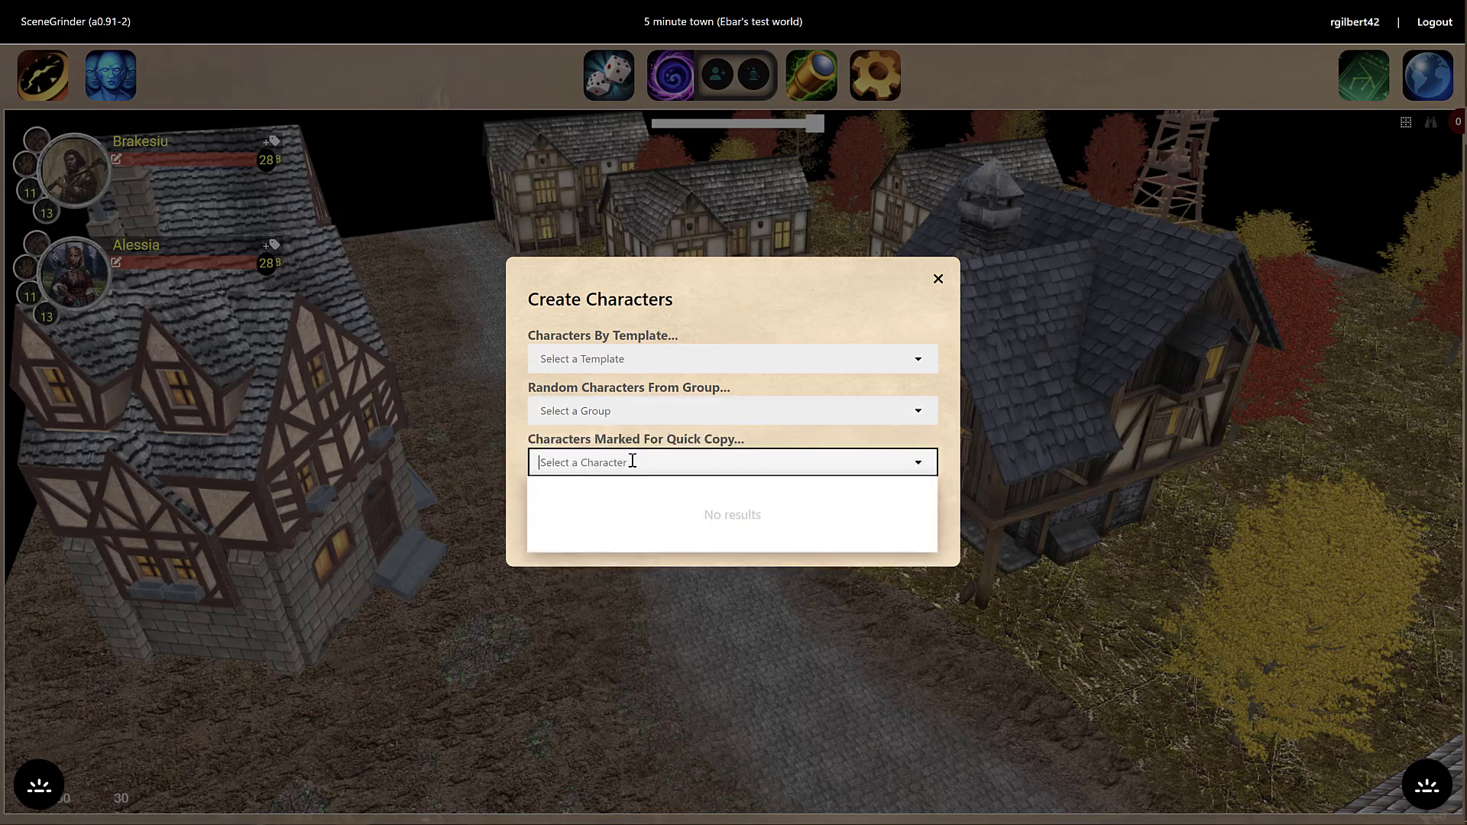
{"action": "left_click", "coordinate": [735, 306]}
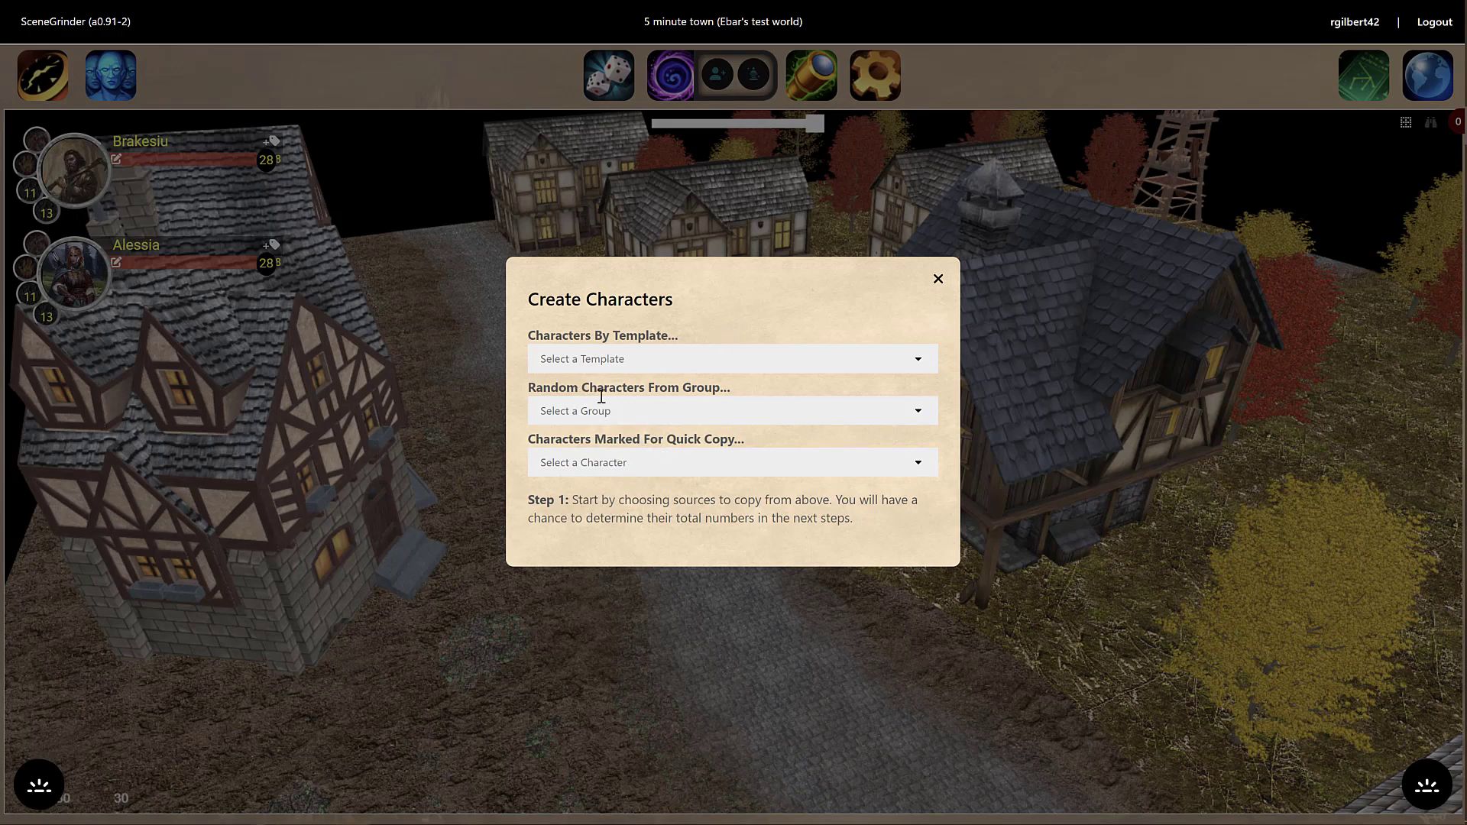
- Add random characters from the All Villagers group and set their number to 5
{"action": "left_click", "coordinate": [625, 414]}
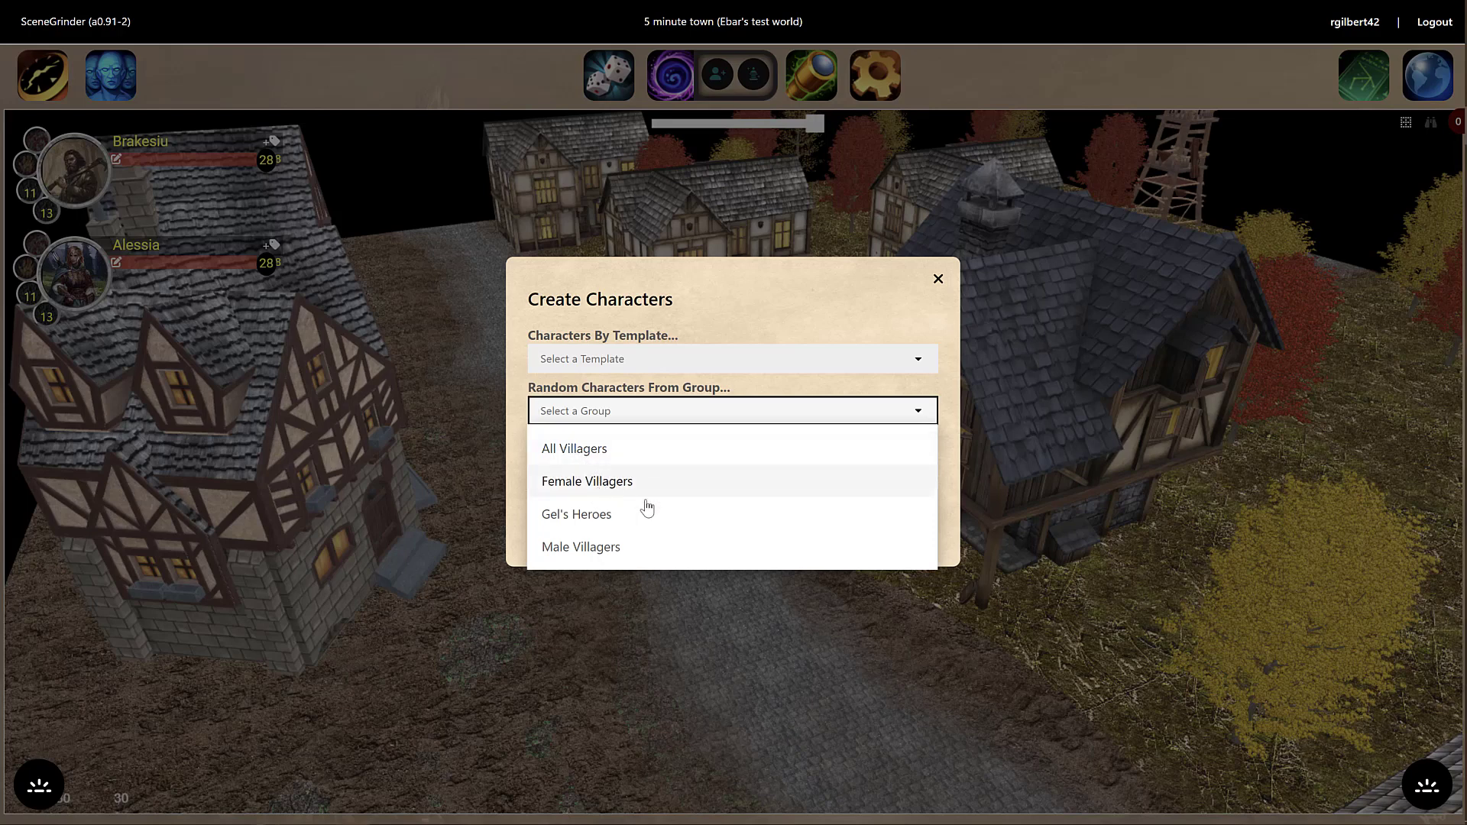
{"action": "left_click", "coordinate": [585, 451]}
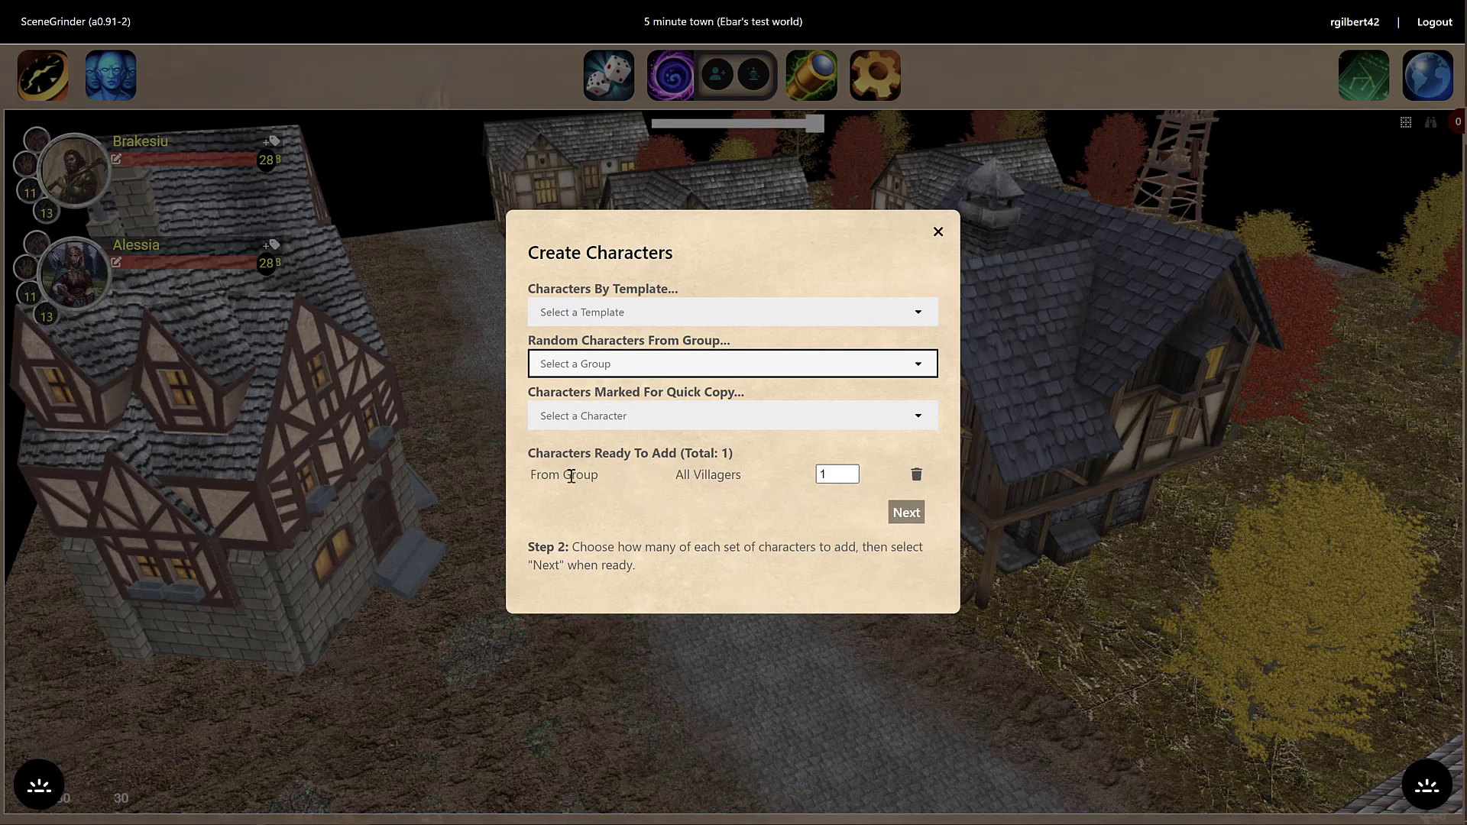
{"action": "left_click", "coordinate": [849, 472]}
{"action": "left_click", "coordinate": [849, 471]}
{"action": "left_click", "coordinate": [848, 471]}
{"action": "left_click", "coordinate": [849, 471]}
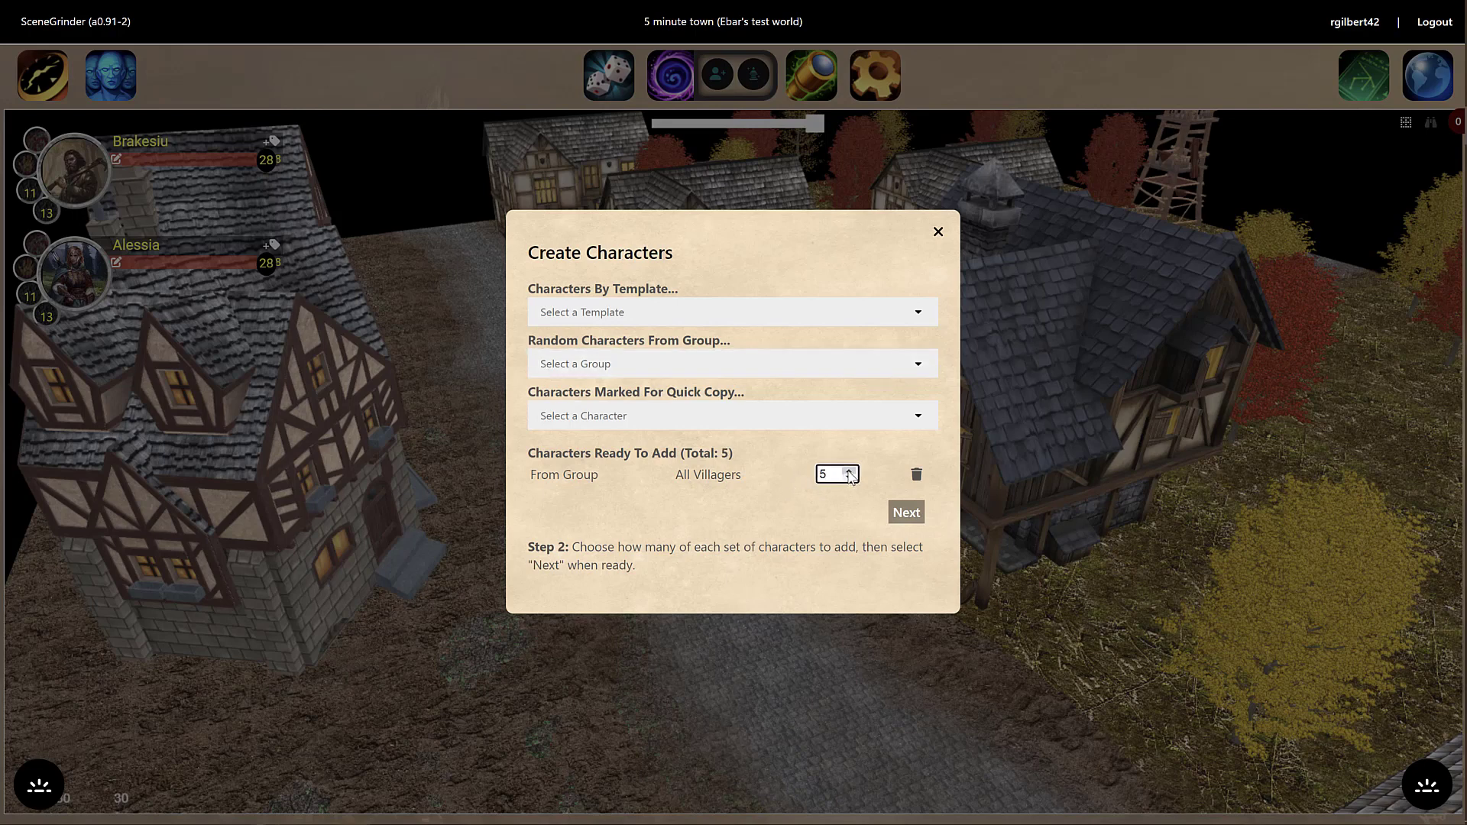
- Add 3 random characters from the Female Villagers group and proceed to the character preview
{"action": "left_click", "coordinate": [595, 362]}
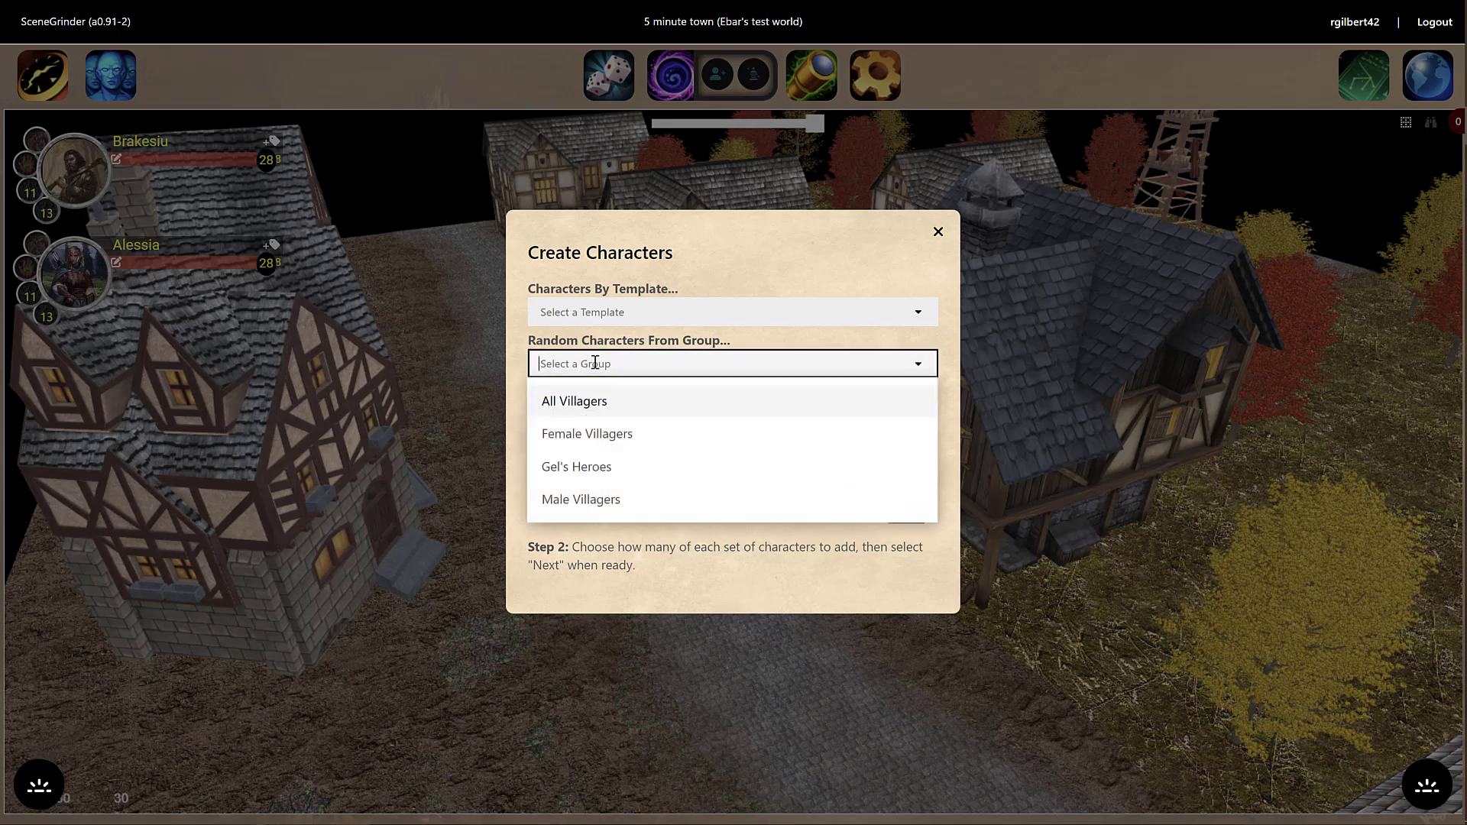
{"action": "left_click", "coordinate": [606, 442]}
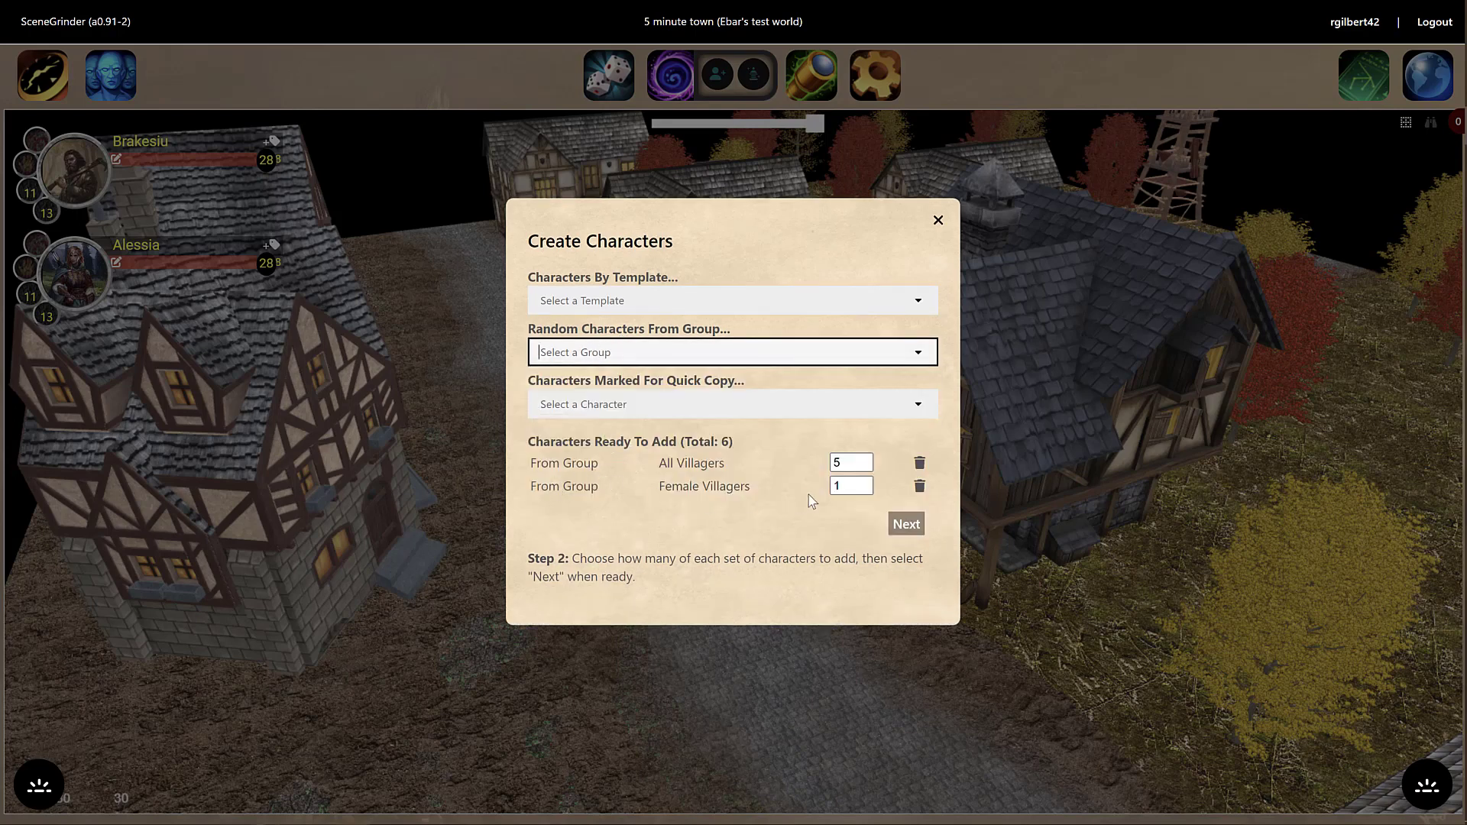
{"action": "left_click", "coordinate": [862, 483]}
{"action": "left_click", "coordinate": [862, 483]}
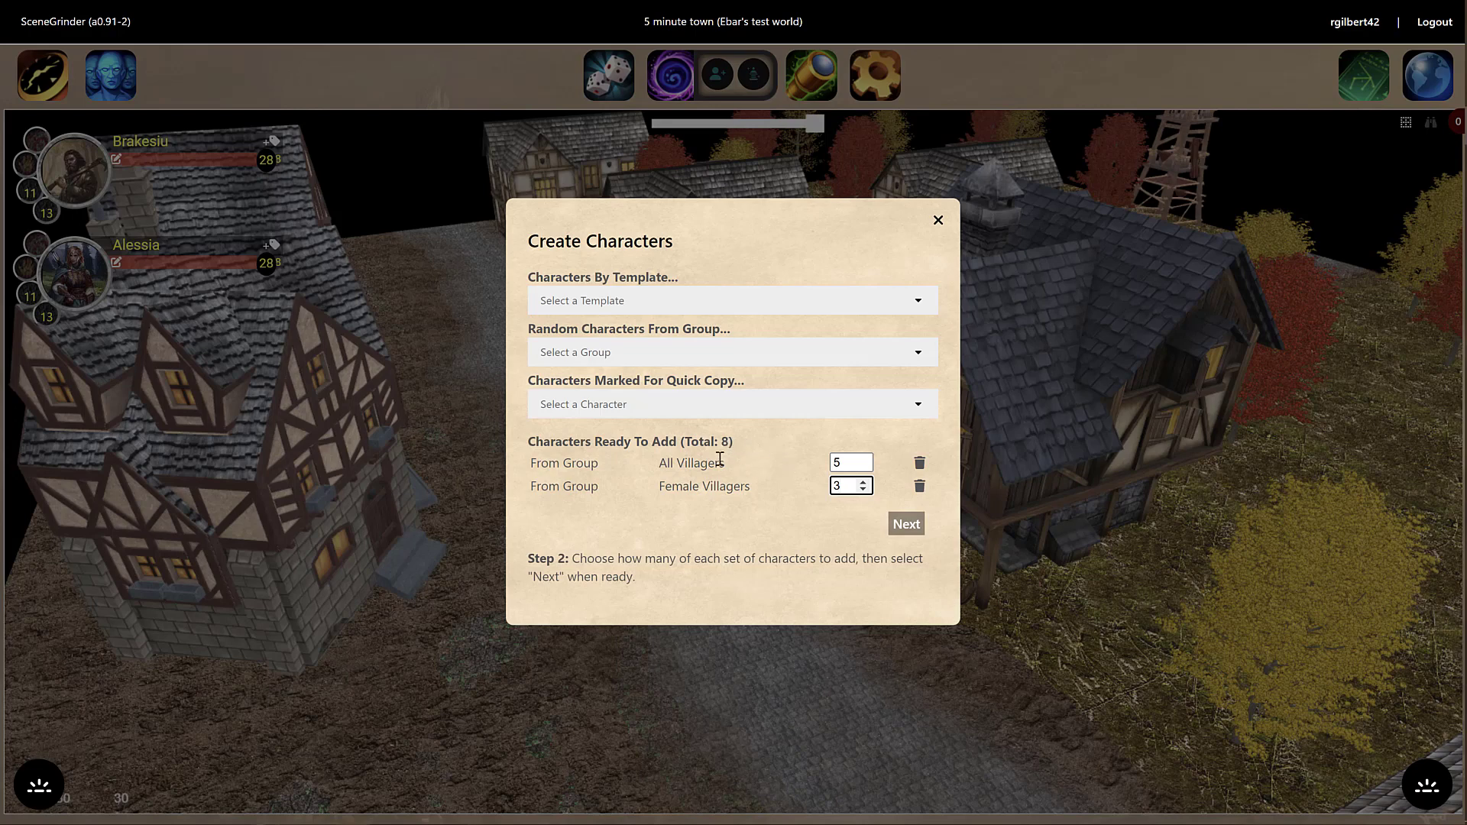
{"action": "left_click", "coordinate": [906, 524]}
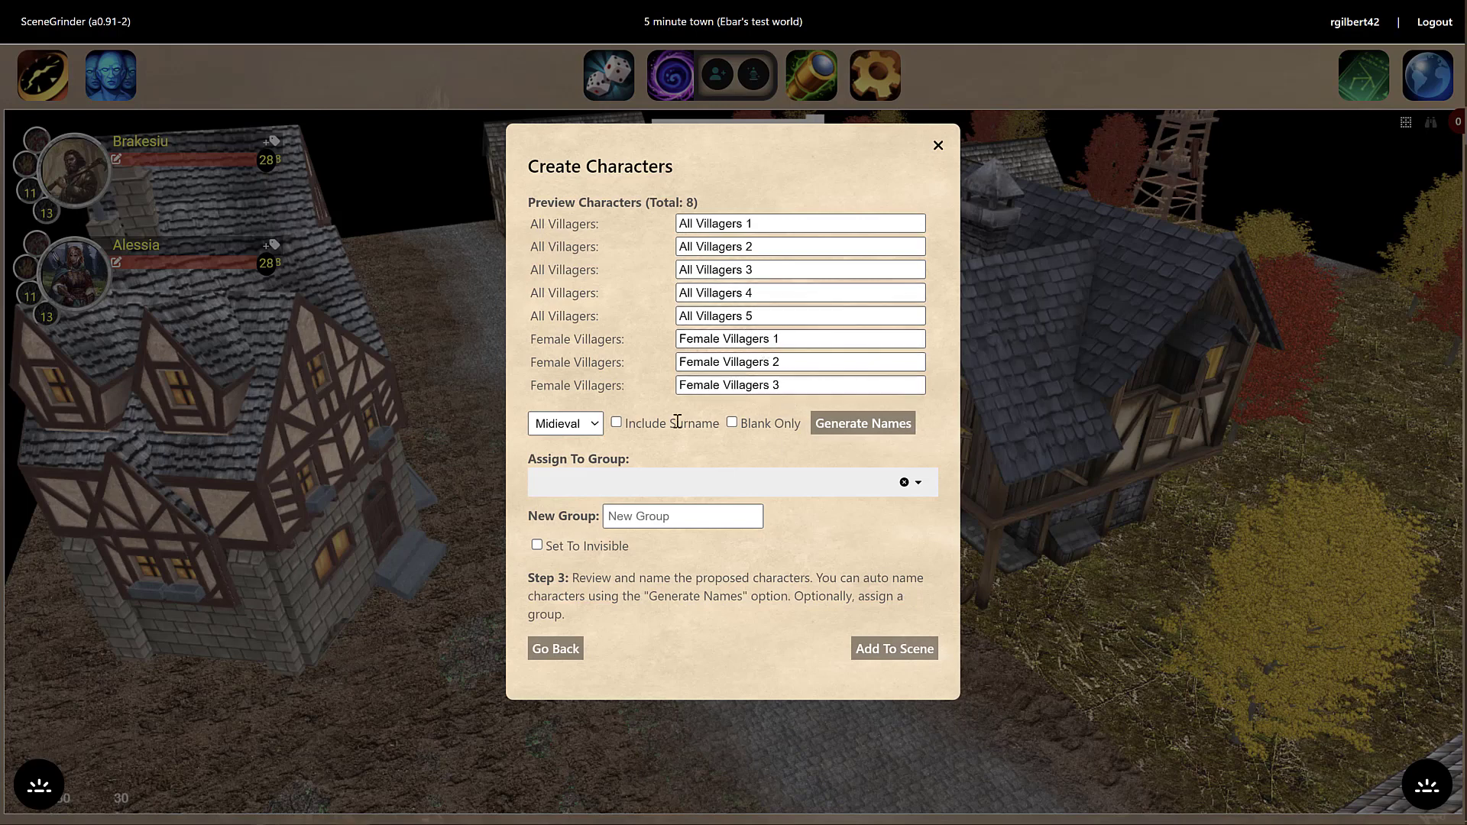
- Try out generated names for all previewed characters in the Midieval style and the Goblin style
{"action": "left_click", "coordinate": [871, 425]}
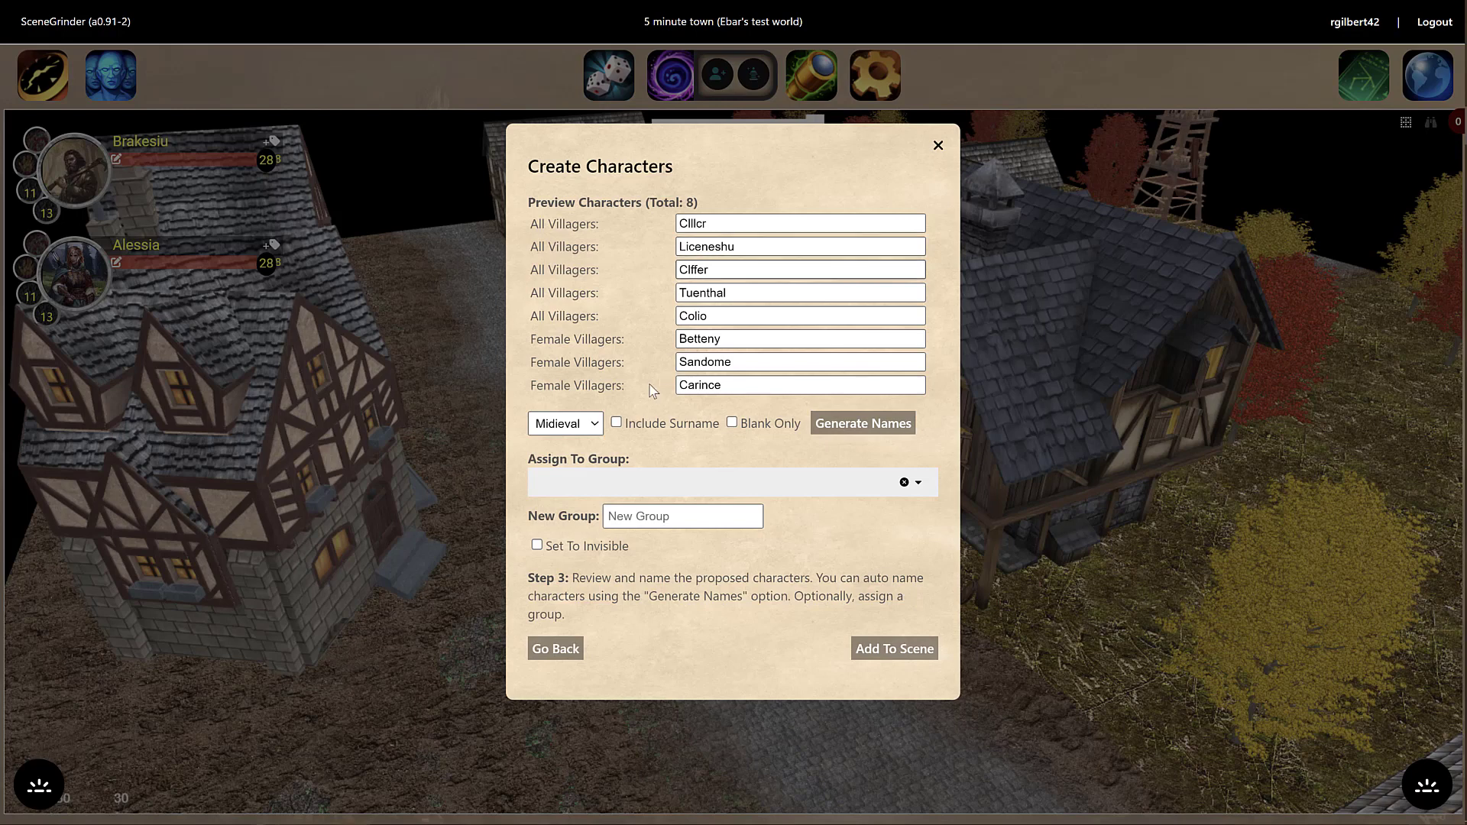
{"action": "left_click", "coordinate": [595, 424]}
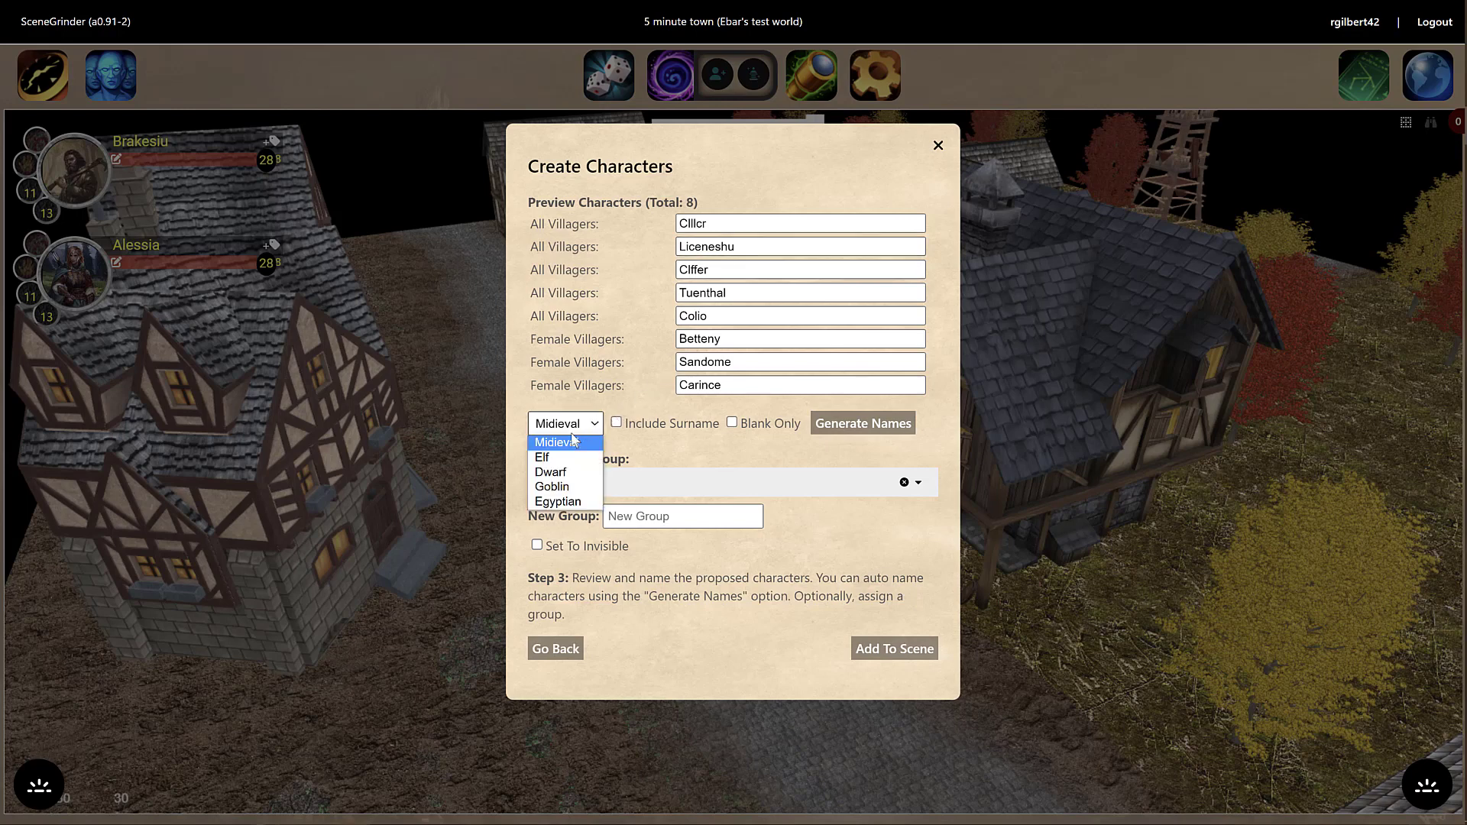
{"action": "left_click", "coordinate": [553, 487]}
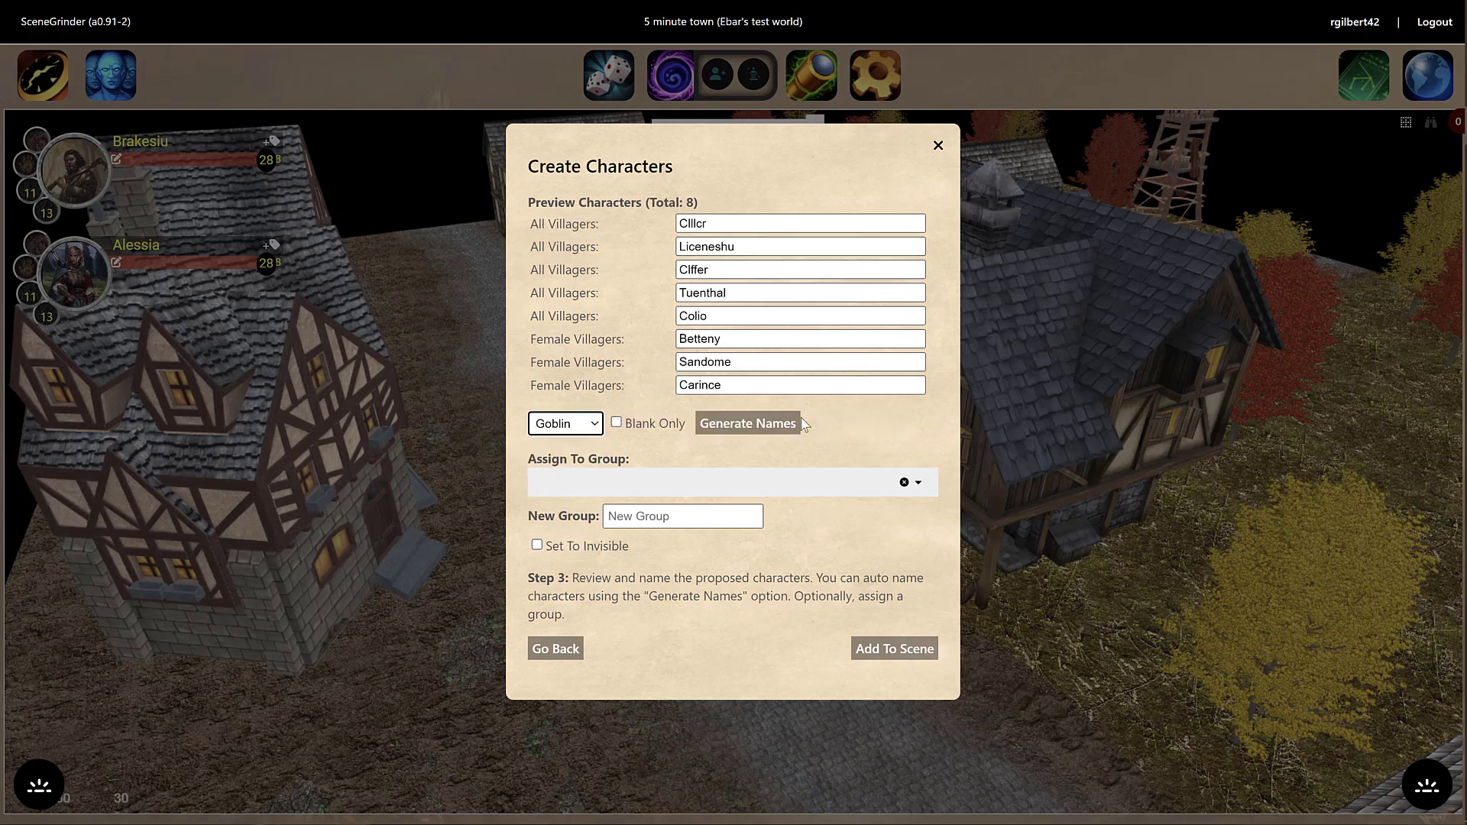
{"action": "left_click", "coordinate": [789, 427]}
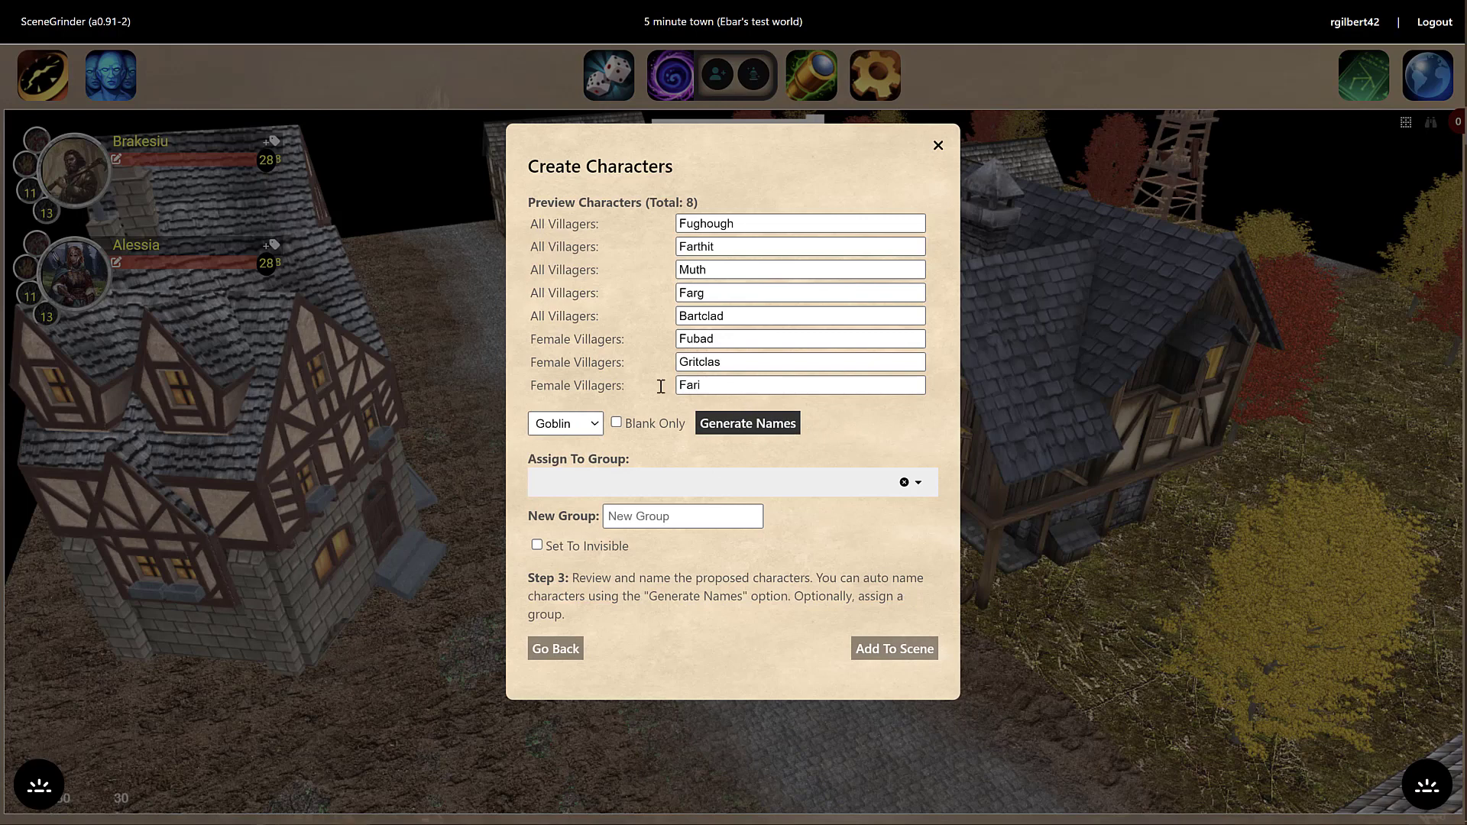
- Generate Egyptian names for all previewed characters and add the characters to the scene
{"action": "left_click", "coordinate": [565, 424]}
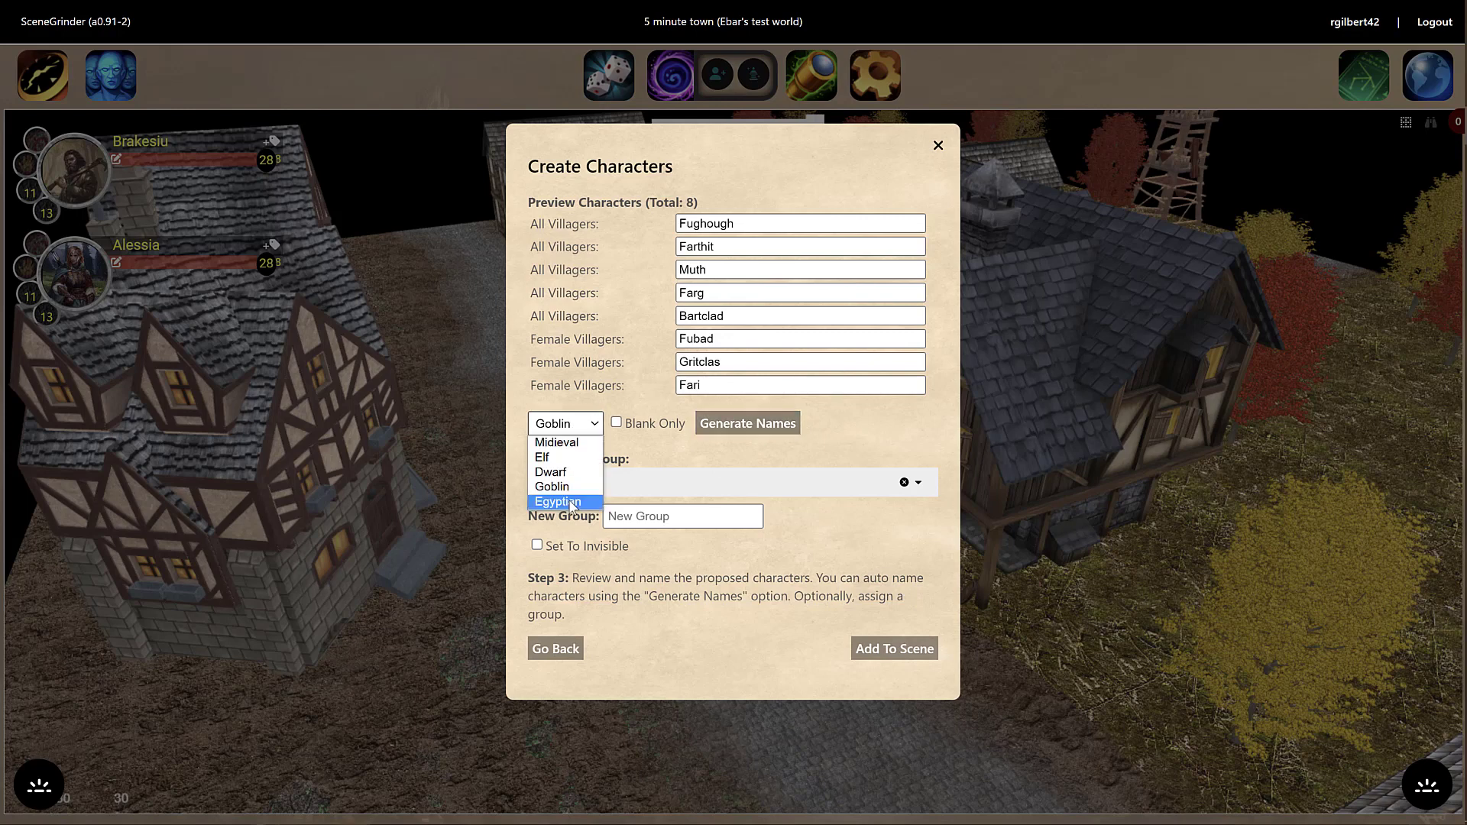
{"action": "left_click", "coordinate": [573, 503]}
{"action": "left_click", "coordinate": [770, 429]}
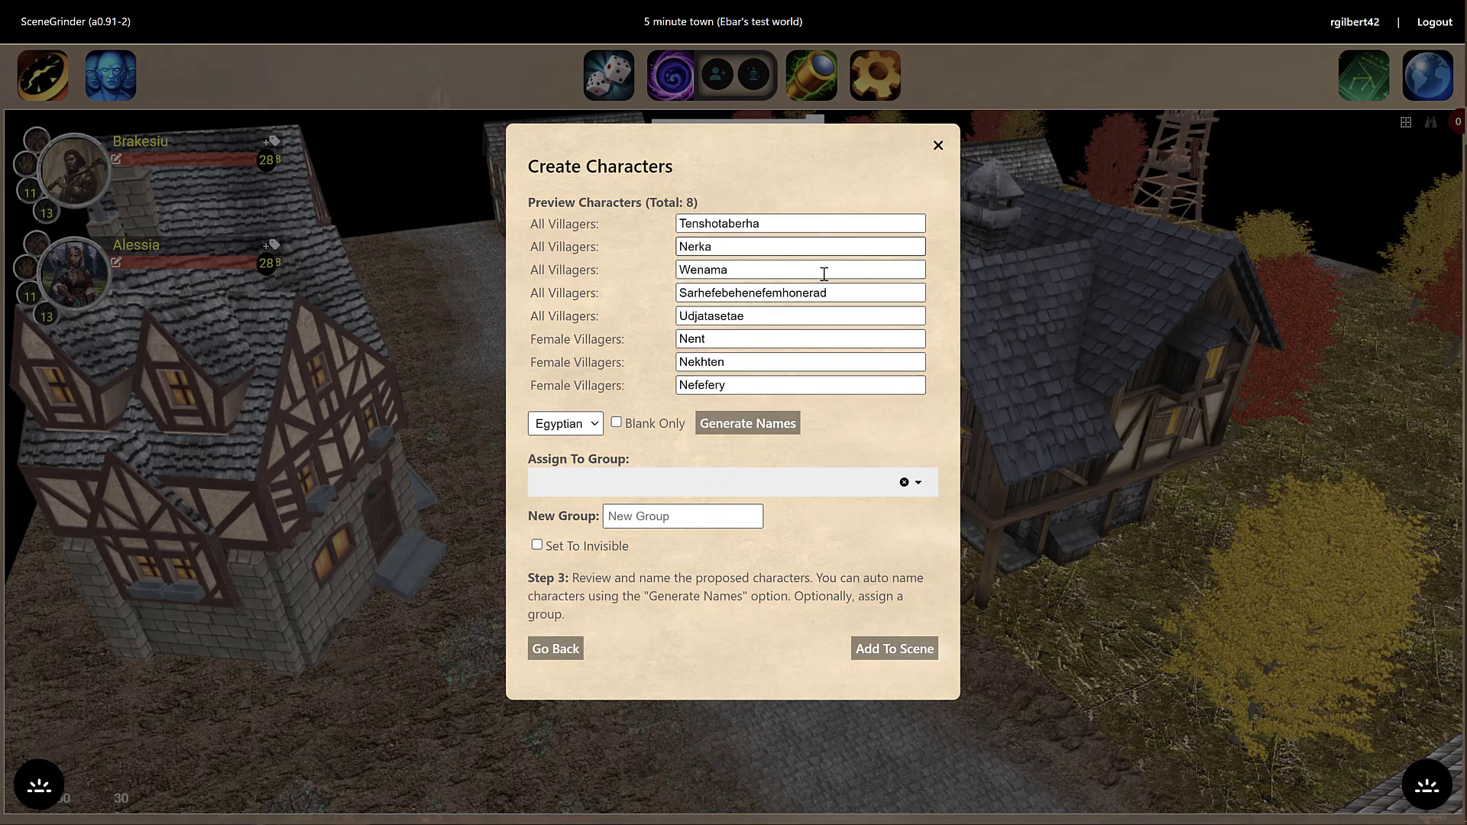
{"action": "left_click", "coordinate": [887, 649]}
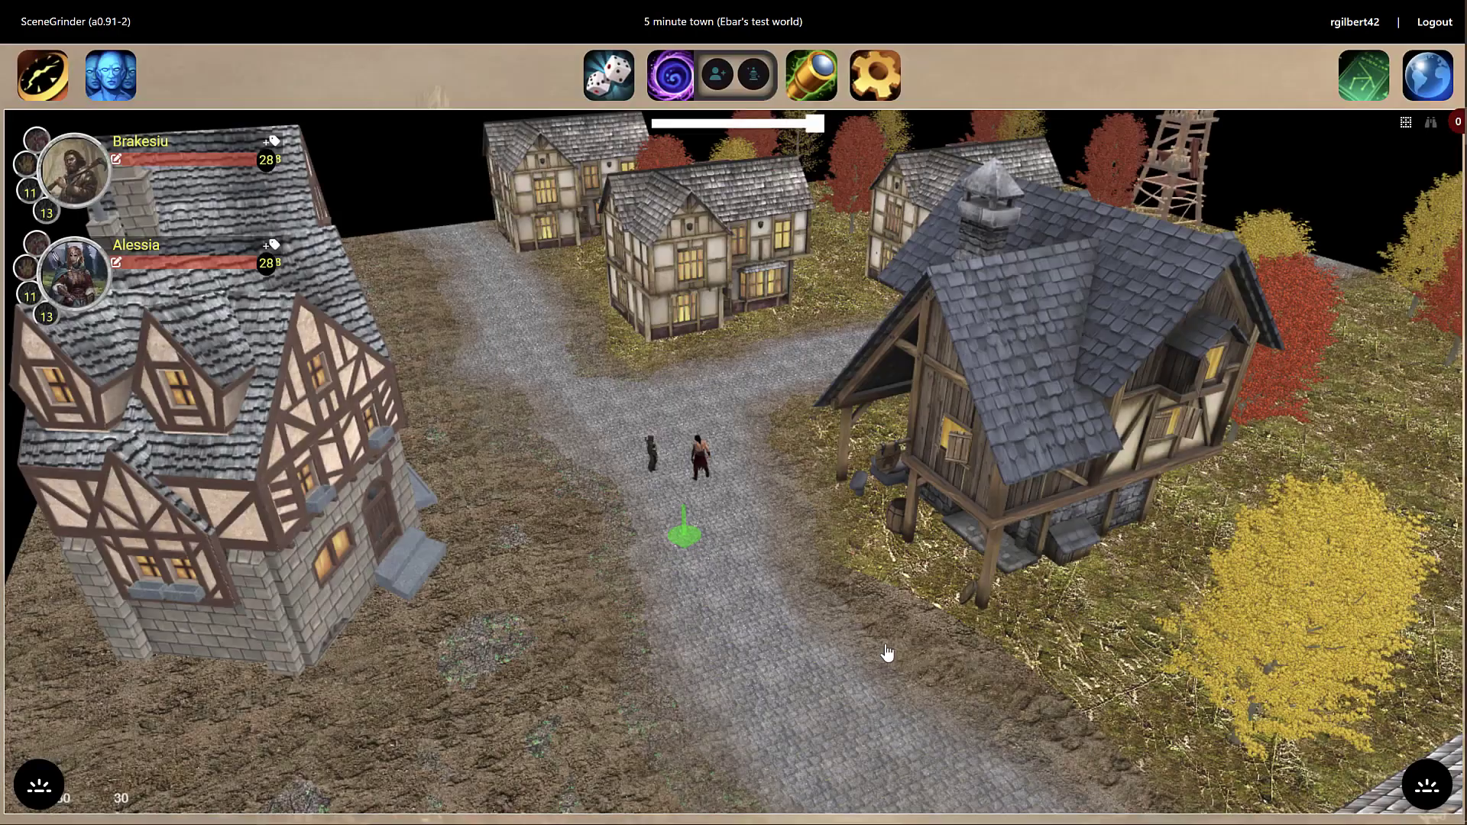